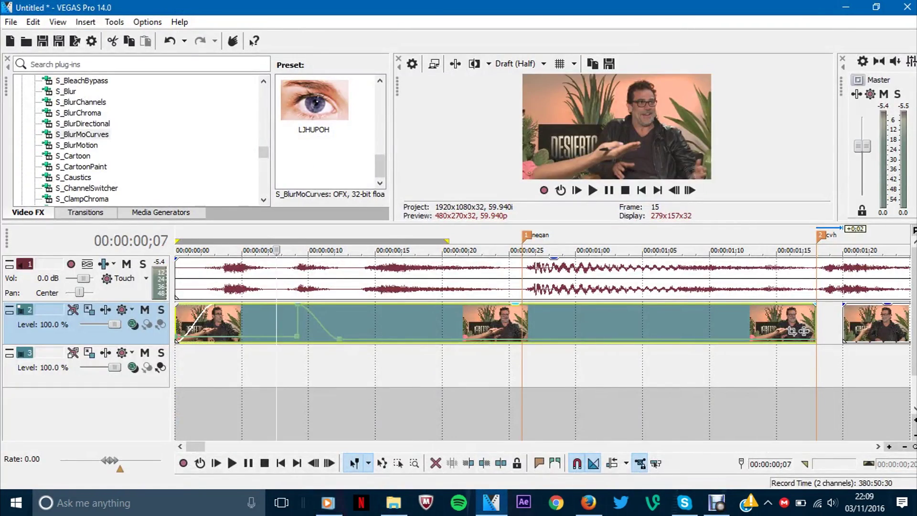
Trim the first clip on track 2 back to the negan marker and change the fade type of its velocity ramp
left_click_drag(815, 323, 521, 322)
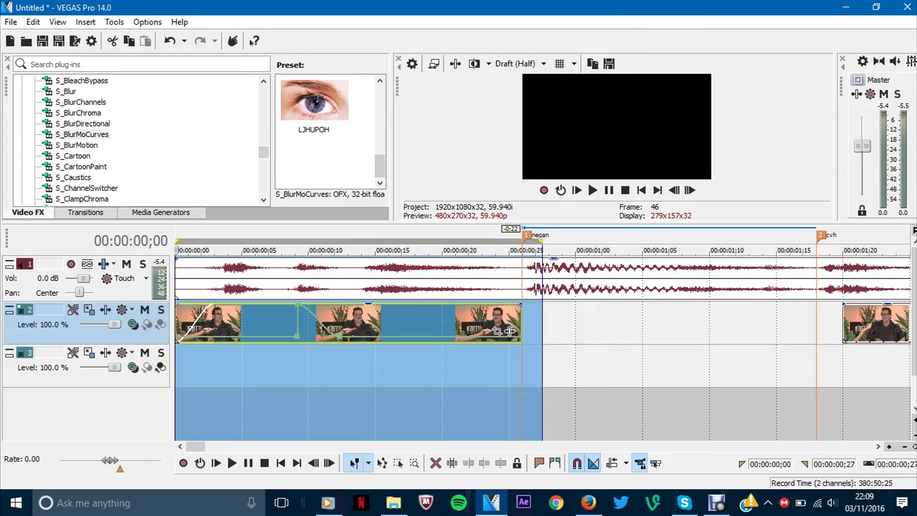
left_click(522, 323)
right_click(325, 329)
left_click(358, 207)
double_click(255, 323)
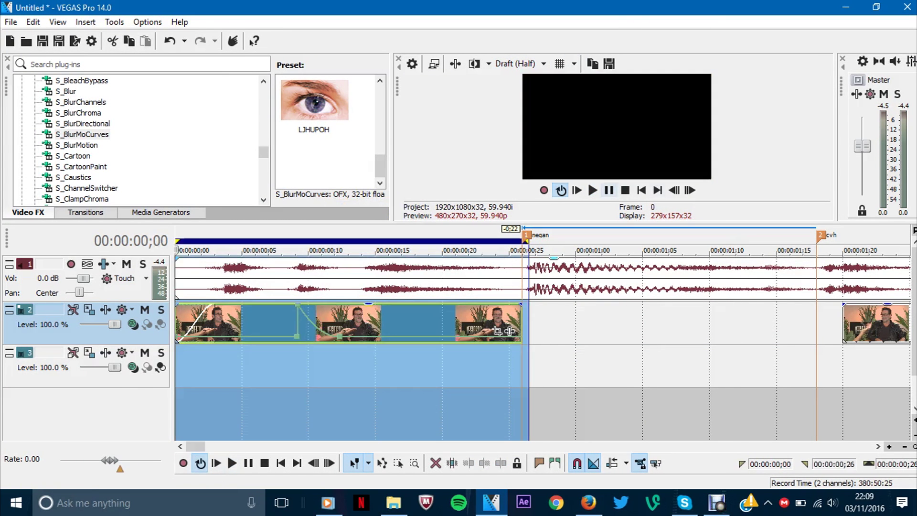
Reshape the first clip's velocity envelope with a peak near frame 15 that eases back down to normal speed
key("space")
key("Up")
key("Up")
key("Up")
key("space")
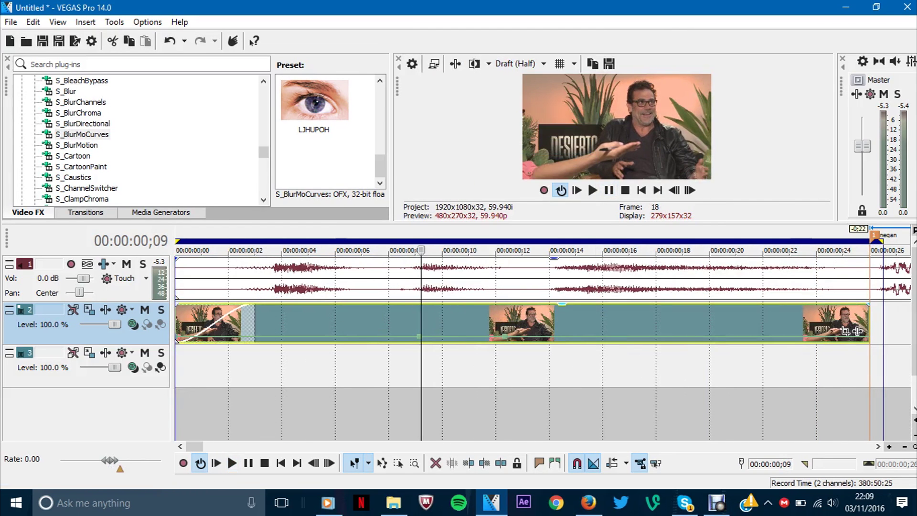
left_click_drag(668, 316, 662, 337)
right_click(662, 335)
left_click(686, 157)
key("Down")
key("Down")
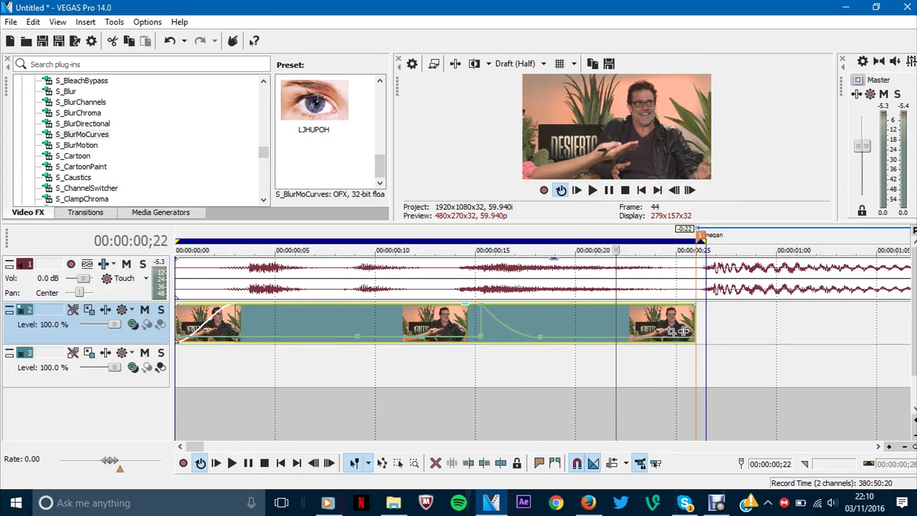
Trim the first clip to end near frame 8 and bring the next talk-show video from the file folder onto the timeline
key("ctrl+z")
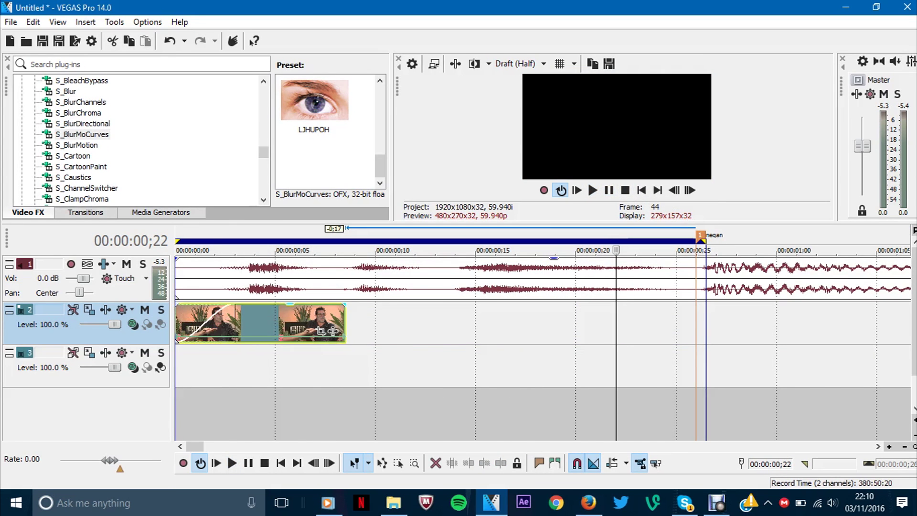
key("ctrl+z")
key("alt+Tab")
left_click_drag(501, 196, 407, 287)
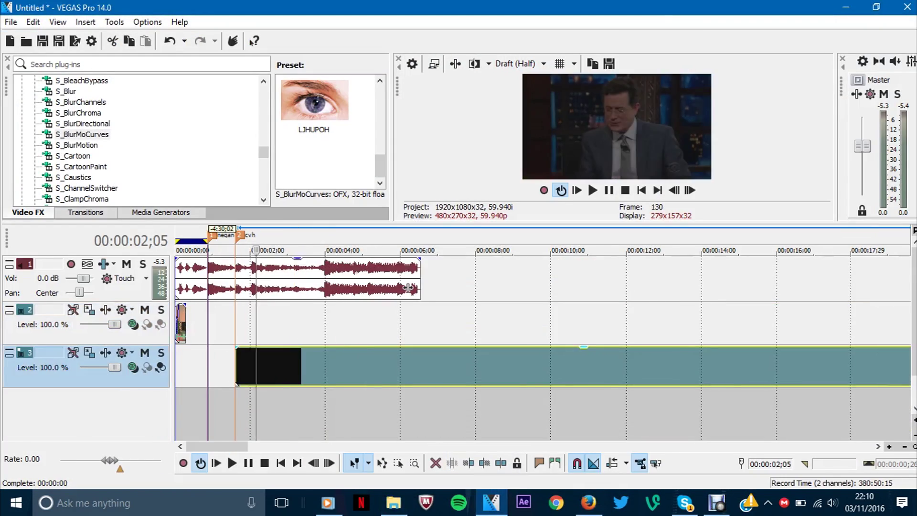
Move the talk-show clip from track 3 to track 2 directly after the first clip and give it a velocity envelope
mouse_move(268, 365)
left_mouse_down()
mouse_move(526, 365)
mouse_move(210, 324)
left_mouse_up()
scroll(210, 330, "up", 3)
left_click_drag(354, 340, 233, 340)
scroll(232, 340, "up", 3)
right_click(454, 329)
left_click(505, 333)
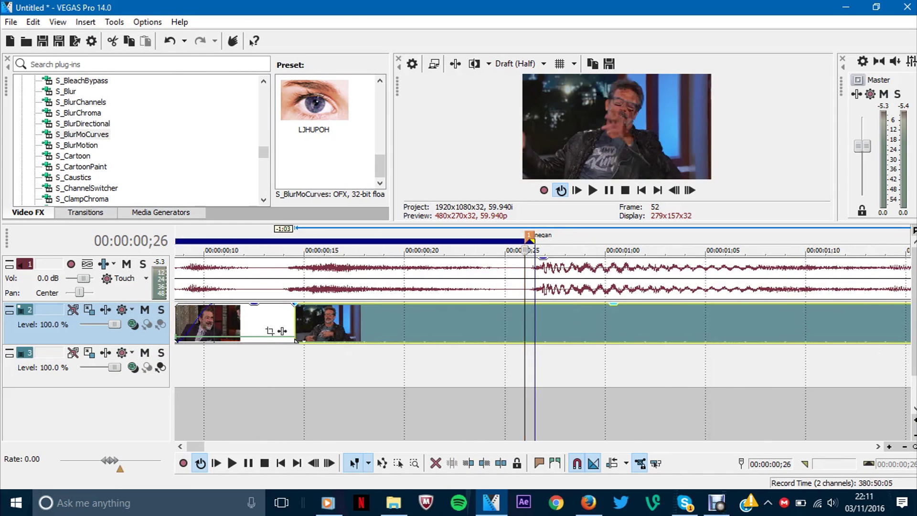
Fit the third clip between the end of the second clip and frame 26, trimming its start and splitting off the excess
left_click_drag(296, 341, 377, 341)
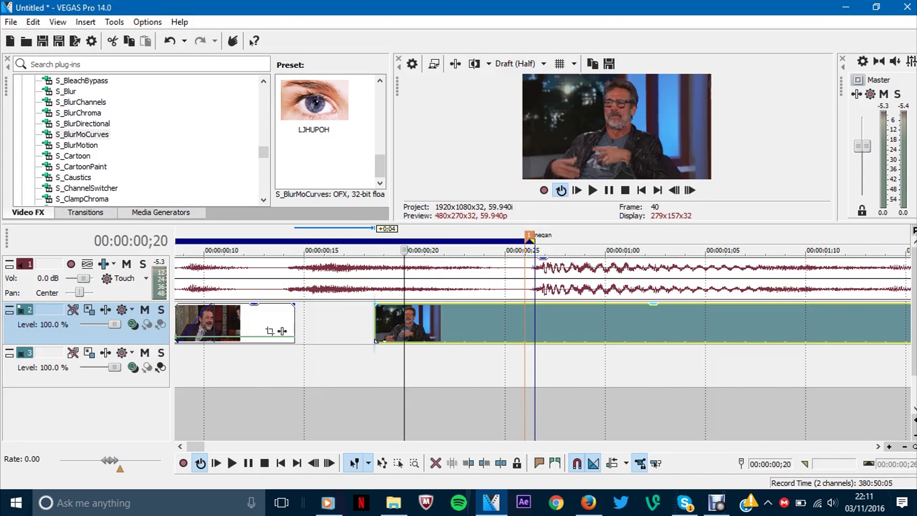
left_click_drag(296, 341, 533, 341)
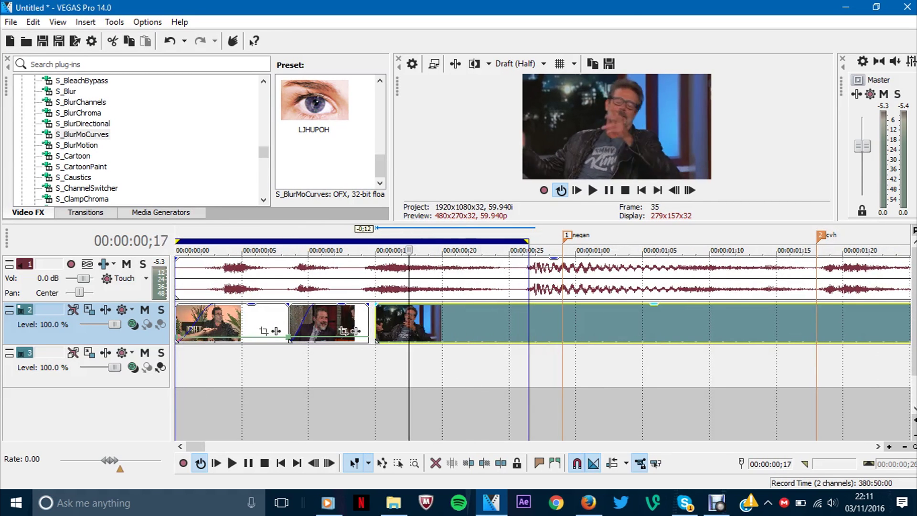
key("Left")
key("Left")
key("Left")
key("Left")
key("Left")
key("Left")
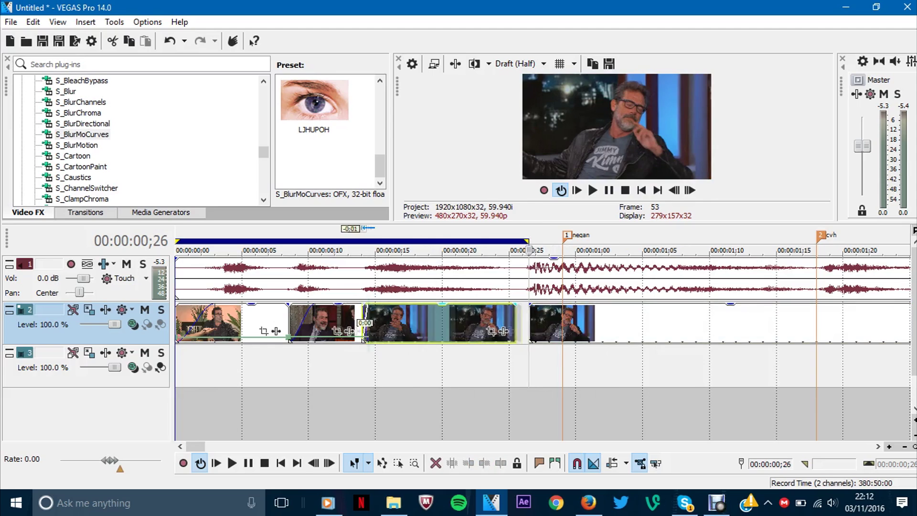
Add a velocity envelope to the third clip that starts fast and eases down to normal speed
scroll(526, 324, "up", 2)
right_click(584, 325)
left_click(793, 346)
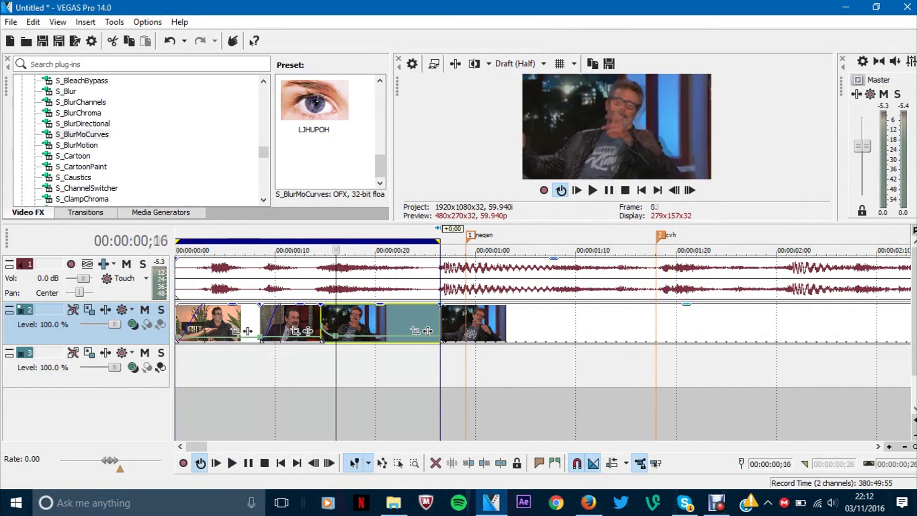
Align the cut between the second and third clips at frame 14 and add a short fade-in to the third clip
left_click(317, 325)
scroll(317, 325, "up", 3)
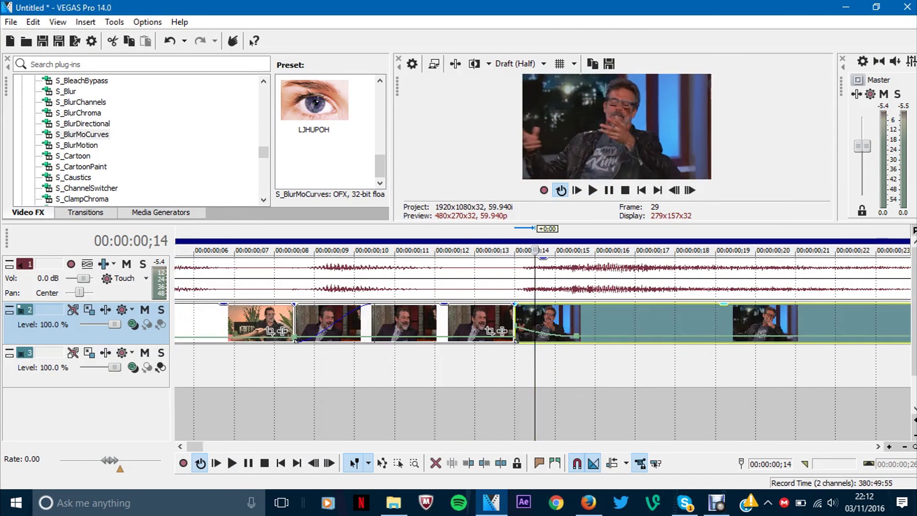
scroll(542, 324, "down", 3)
key("space")
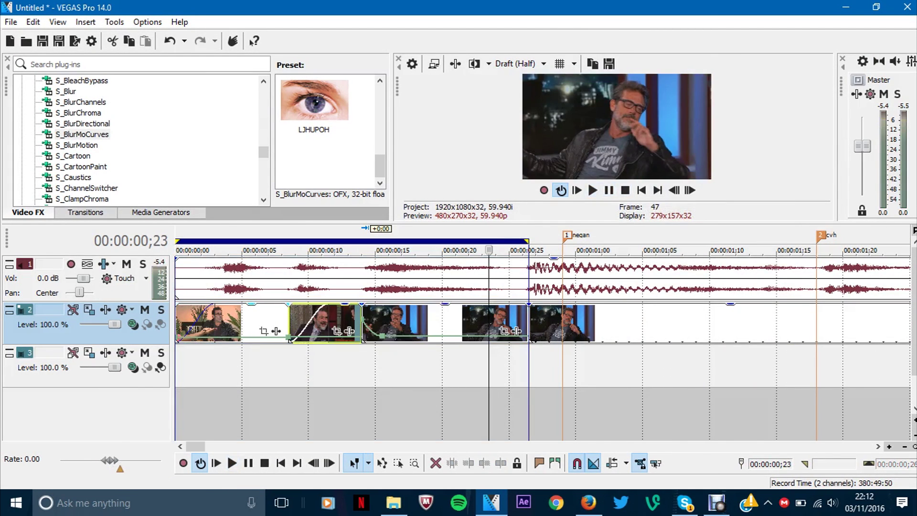
left_click_drag(362, 304, 390, 305)
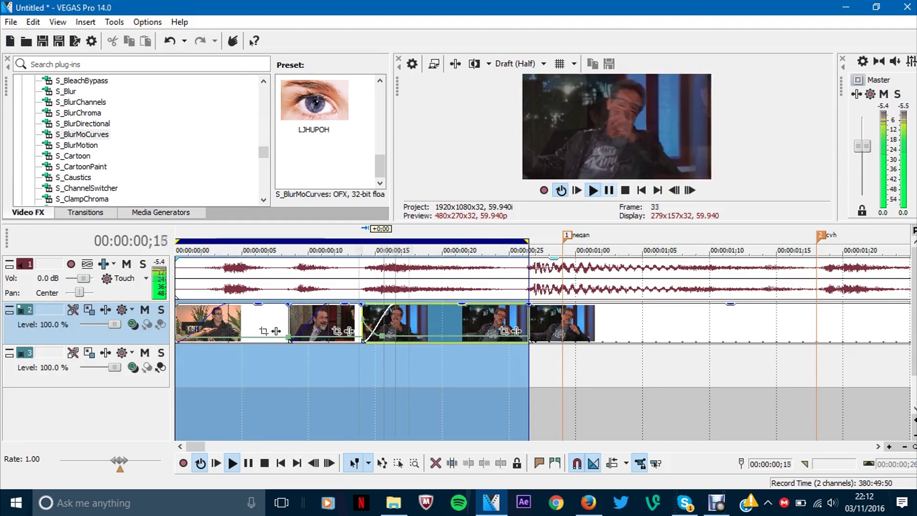
scroll(336, 325, "up", 2)
scroll(388, 340, "down", 2)
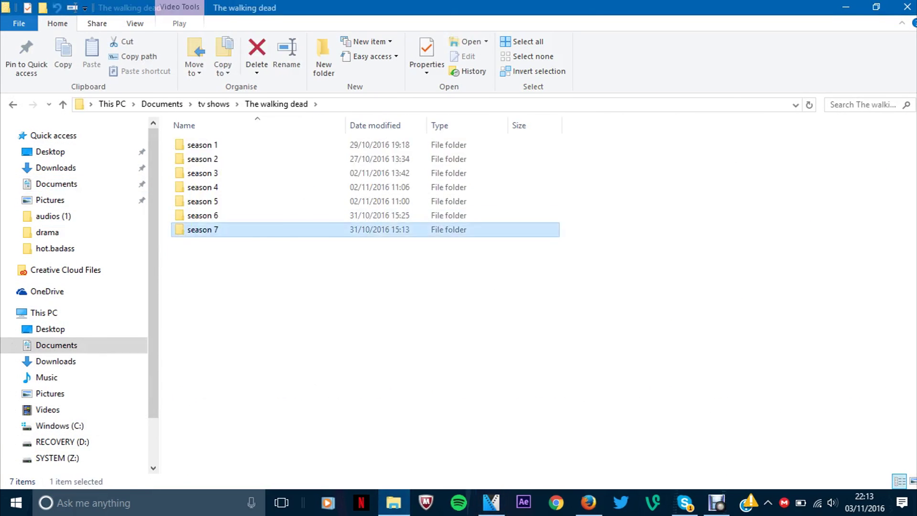
Open the season 7 folder and place the Walking Dead episode's video, without audio, at the start of track 3
key("Return")
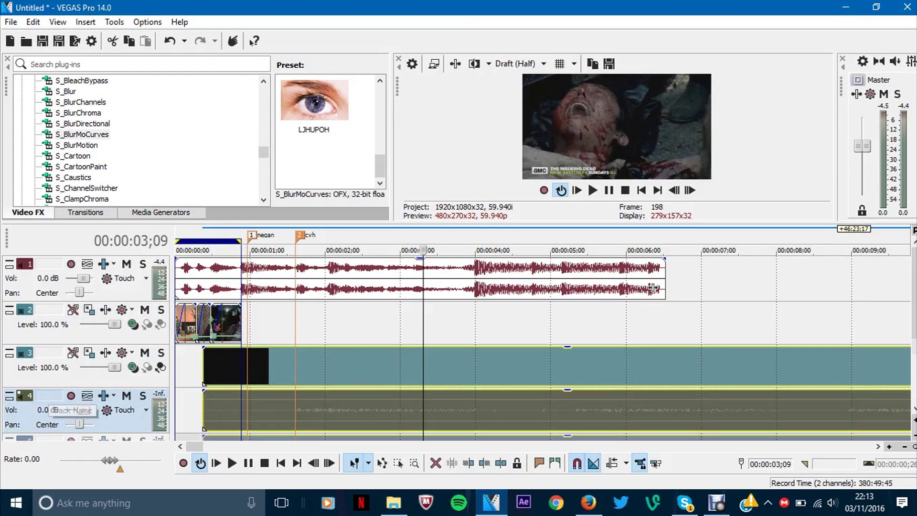
left_click_drag(204, 366, 176, 366)
scroll(653, 288, "down", 8)
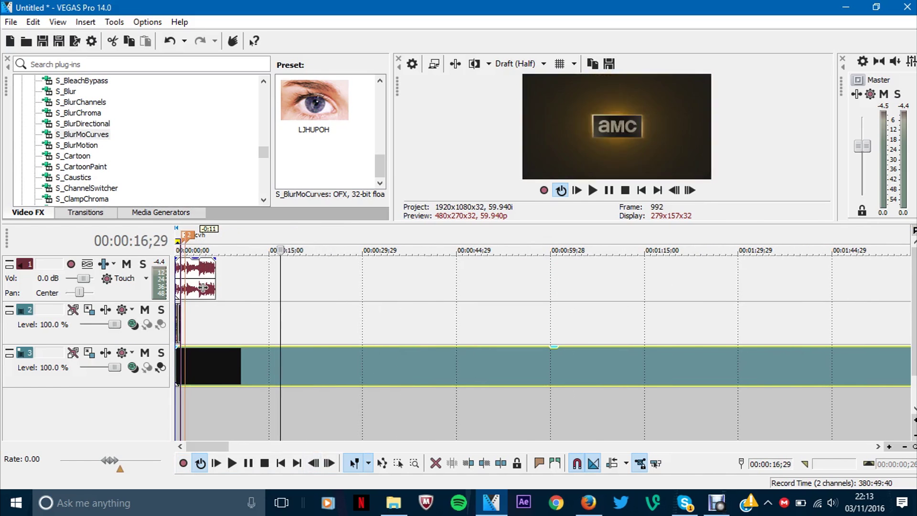
Find the scene at about 00:08:27 in the episode on track 3 and trim away the footage before it
scroll(604, 366, "down", 5)
left_click(353, 365)
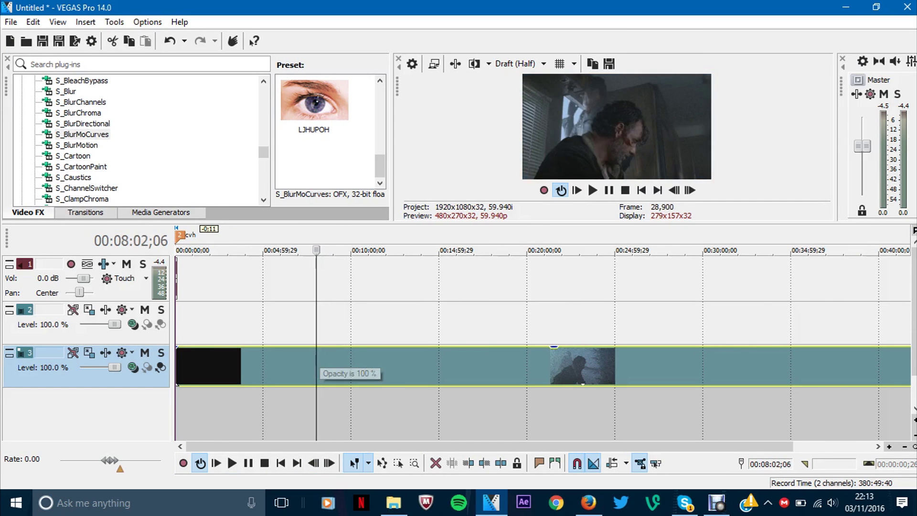
left_click(302, 365)
scroll(302, 365, "up", 5)
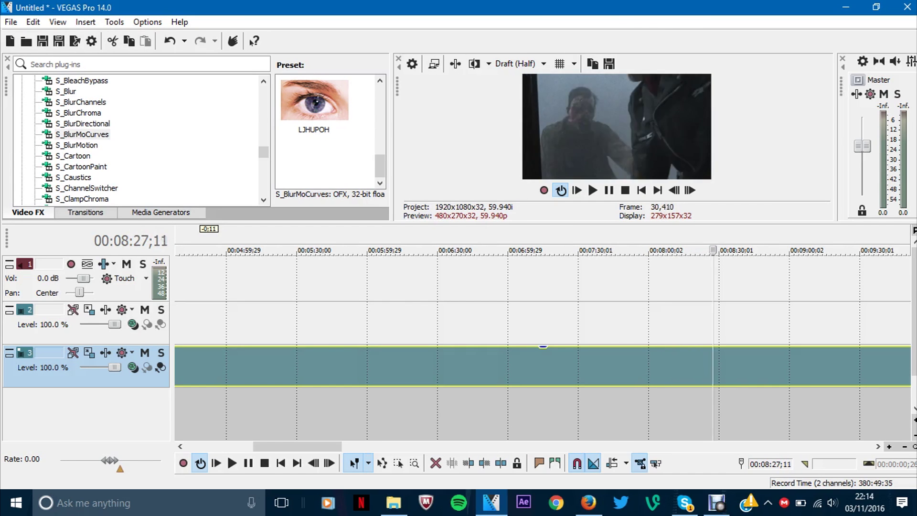
scroll(653, 287, "up", 10)
key("Home")
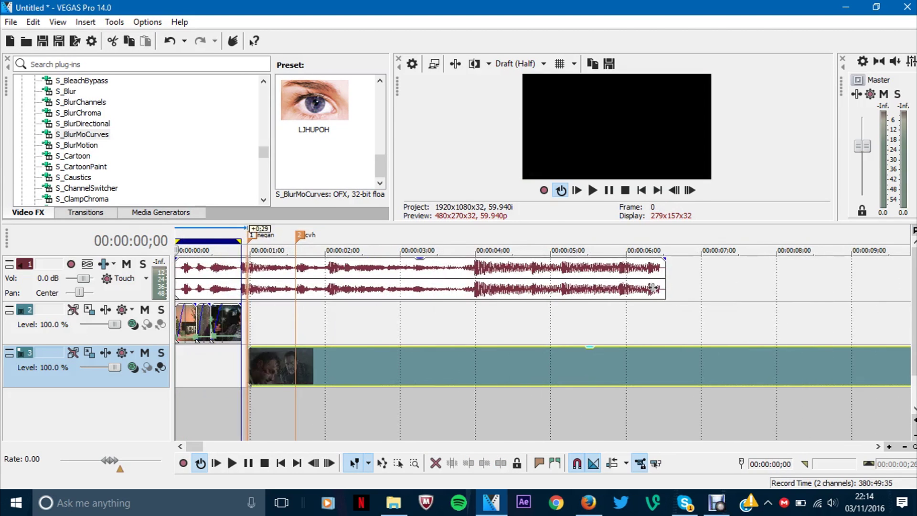
Move the episode clip onto track 2 right after the third clip and extend the loop region toward the cvh marker
left_click_drag(256, 365, 256, 322)
scroll(255, 322, "up", 3)
scroll(543, 325, "down", 2)
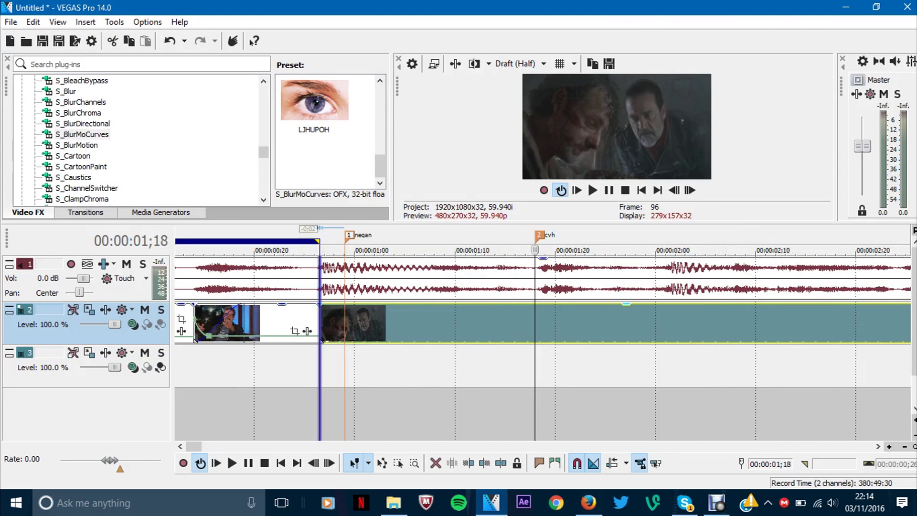
left_click_drag(317, 241, 474, 240)
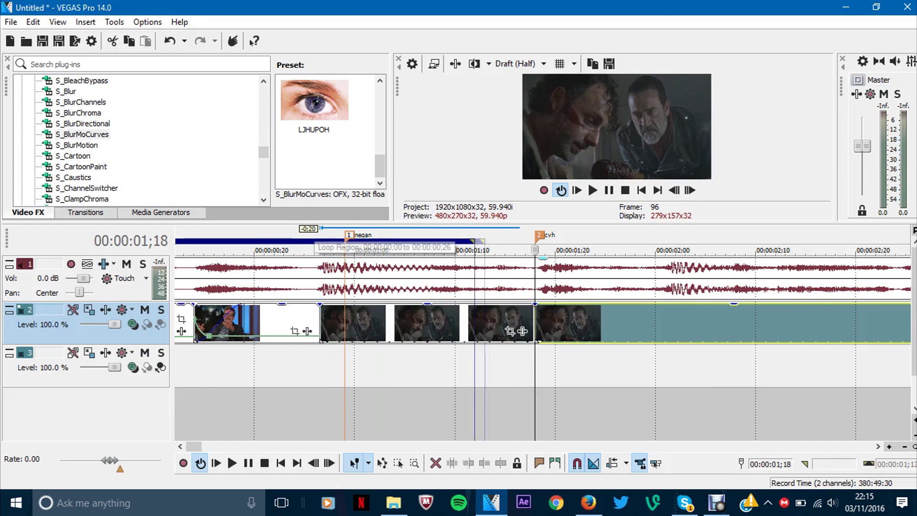
Shift the episode footage left over after the cvh marker about 8 frames later and delete the negan marker
left_click_drag(568, 324, 654, 325)
right_click(349, 235)
left_click(377, 277)
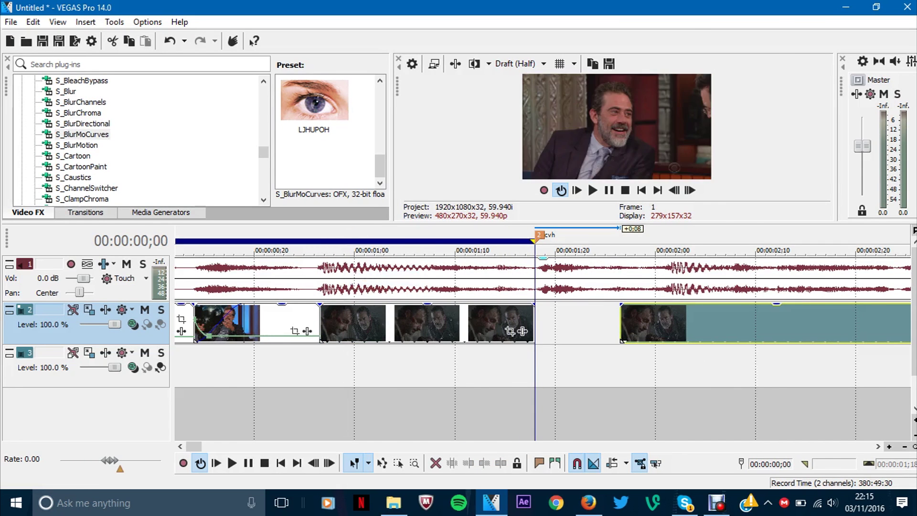
Replace the placed episode piece with a later part of the footage, fitted between the third clip and the cvh marker
key("Delete")
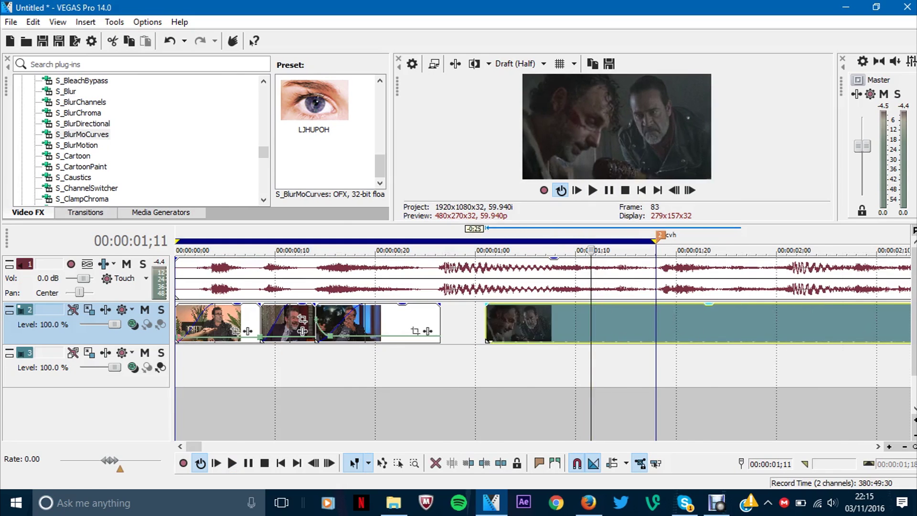
key("Down")
left_click_drag(384, 340, 354, 340)
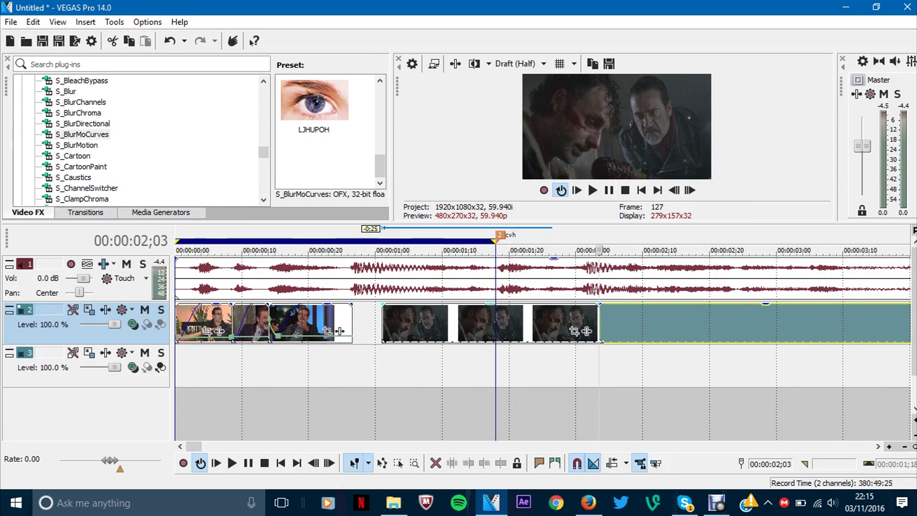
key("Delete")
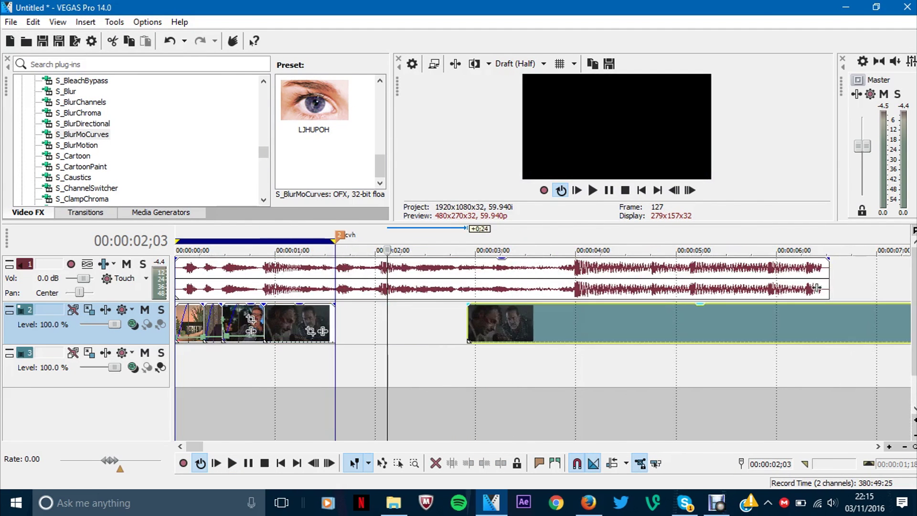
Play the audio to locate the next beat and place a marker at about 00:00:02;10
scroll(816, 287, "down", 2)
left_click(817, 288)
key("space")
key("space")
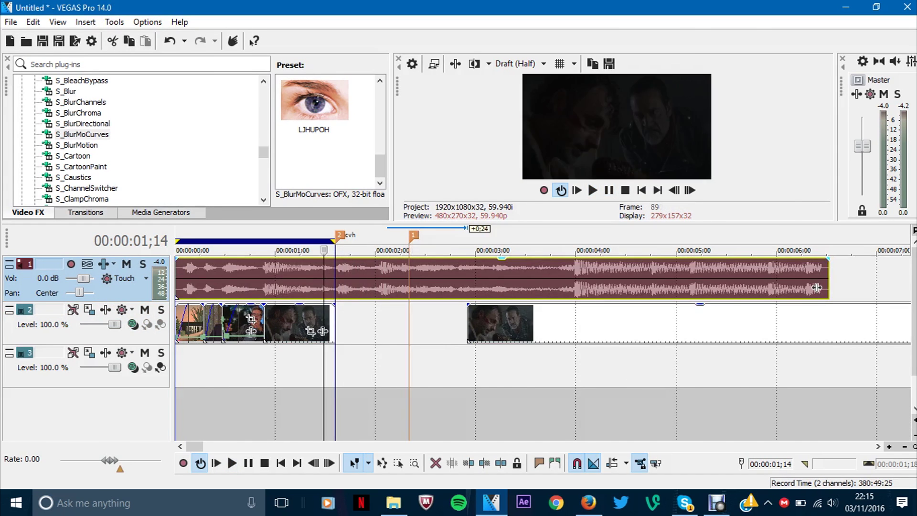
Add a velocity envelope to the Walking Dead clip that starts fast and eases to normal speed, and preview it
left_click(299, 323)
key("Up")
right_click(425, 322)
mouse_move(483, 347)
key("Return")
scroll(295, 340, "up", 2)
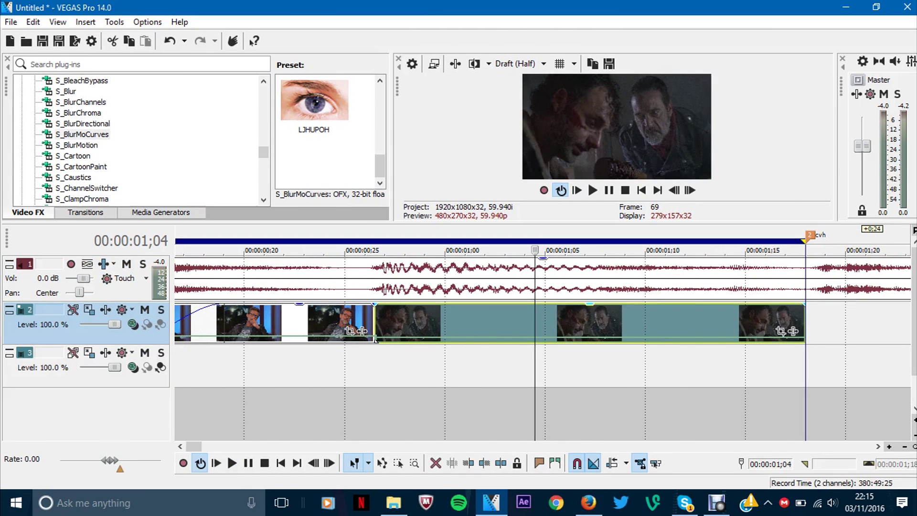
right_click(375, 340)
left_click(420, 366)
key("space")
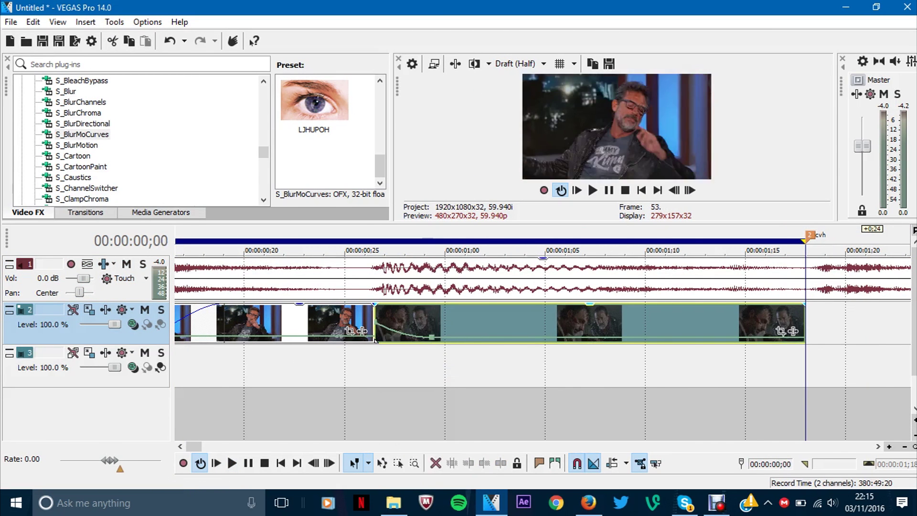
scroll(508, 368, "down", 2)
key("space")
Apply the S_Shake effect with the "somthing" preset to the Walking Dead clip on track 2
scroll(138, 139, "down", 10)
scroll(138, 138, "down", 8)
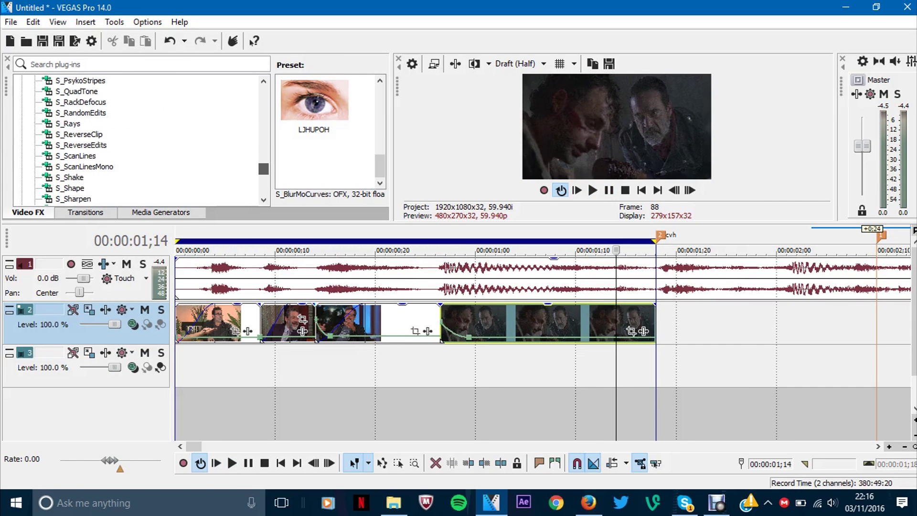
left_click(69, 177)
left_click_drag(314, 100, 544, 322)
Animate the shake's Frequency down to 0.10 about 8 frames into the clip and preview the result
left_click(356, 166)
left_click_drag(181, 167, 134, 168)
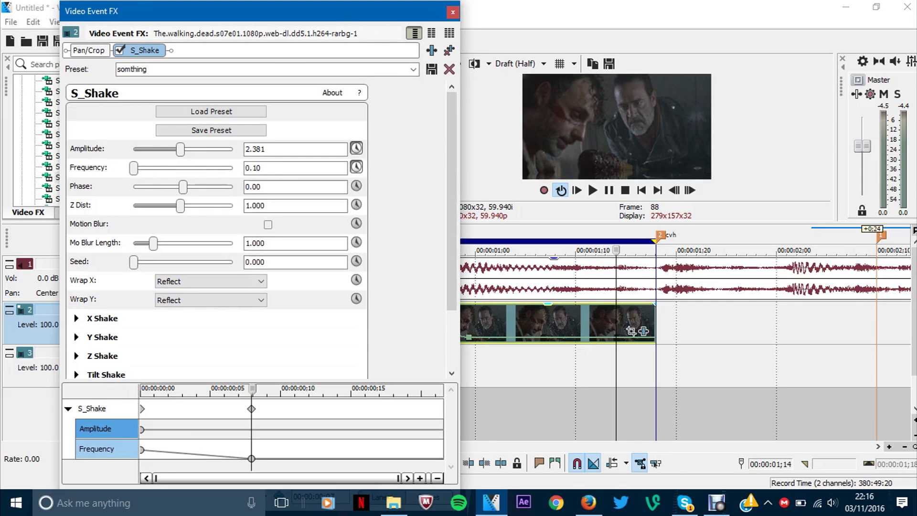
key("Escape")
key("space")
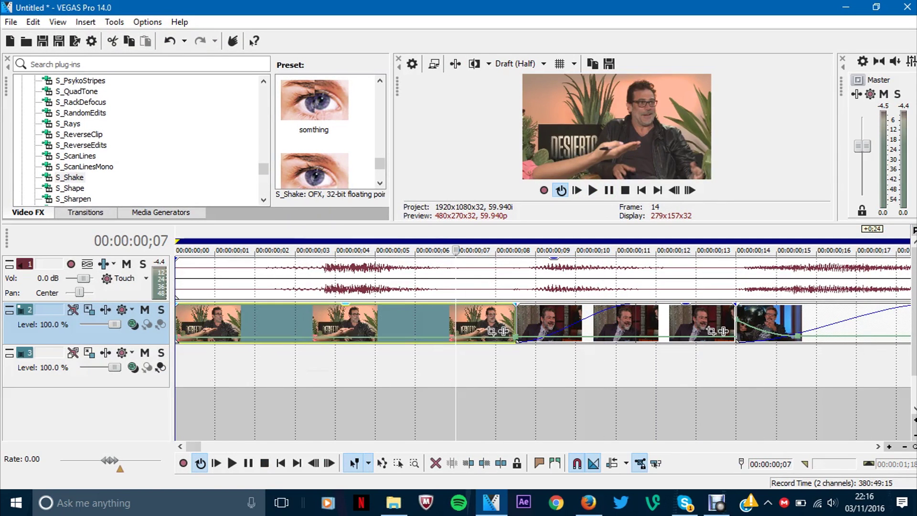
Try animating Shift X in the S_BlurMoCurves effect on the third interview clip
right_click(306, 337)
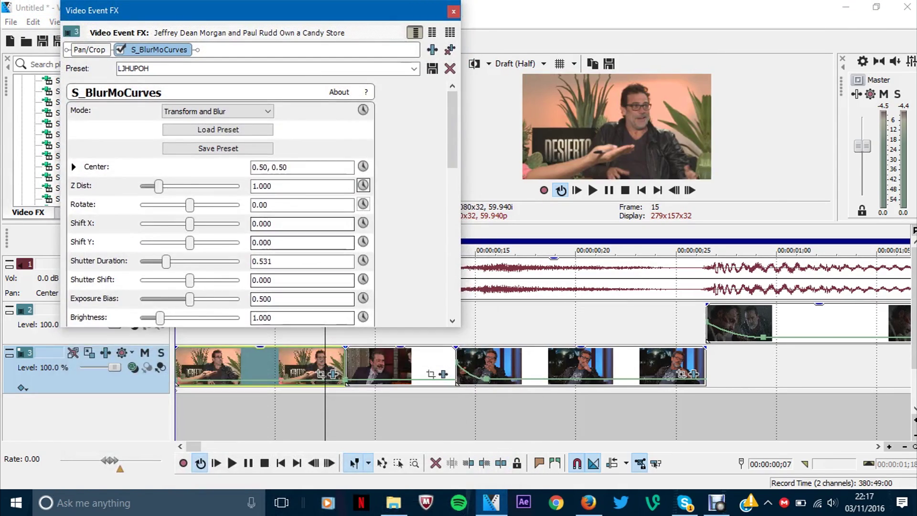
left_click(363, 223)
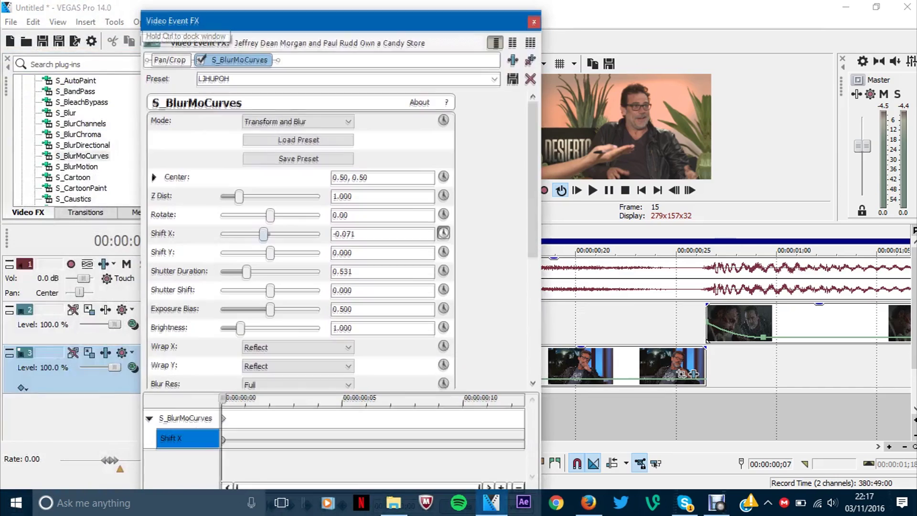
left_click(382, 233)
key("BackSpace")
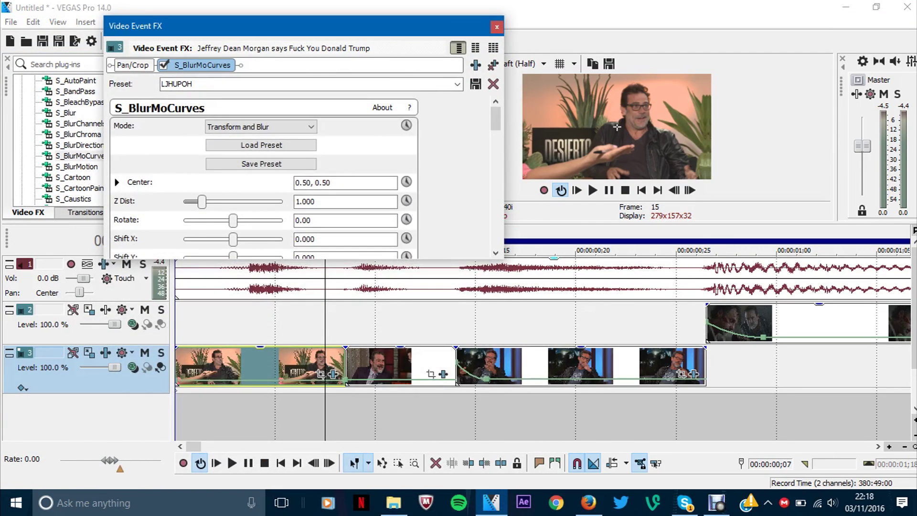
Keyframe the first interview clip's S_BlurMoCurves Shift X at 0 at 00:00:00;05 and -0.323 at 00:00:00;08
left_click(406, 219)
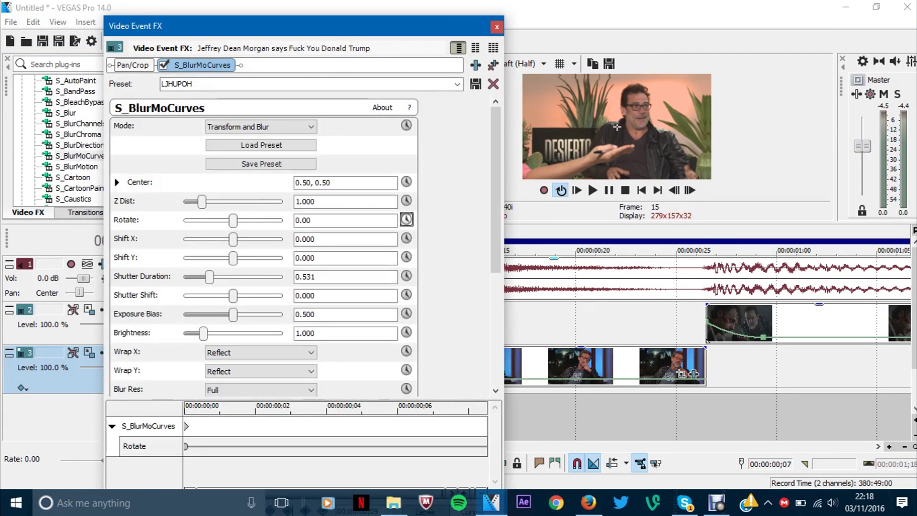
left_click(406, 238)
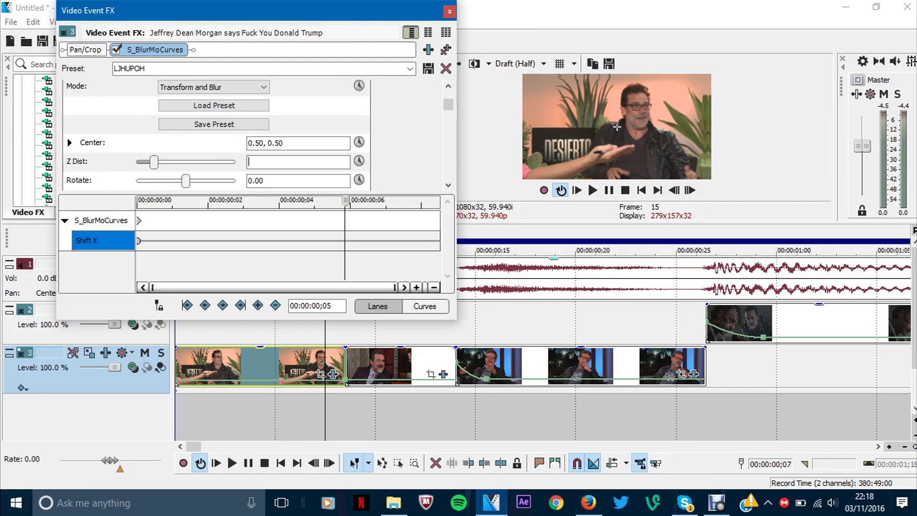
scroll(215, 136, "down", 2)
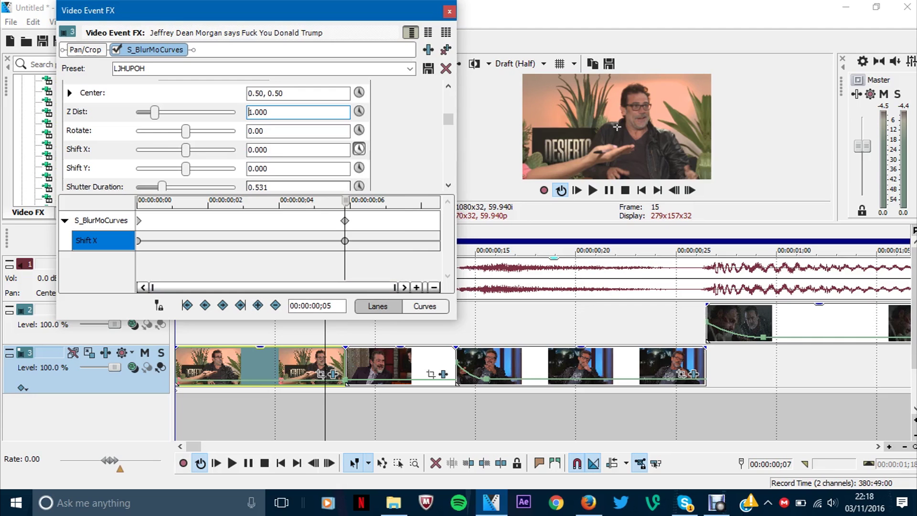
left_click_drag(186, 149, 153, 149)
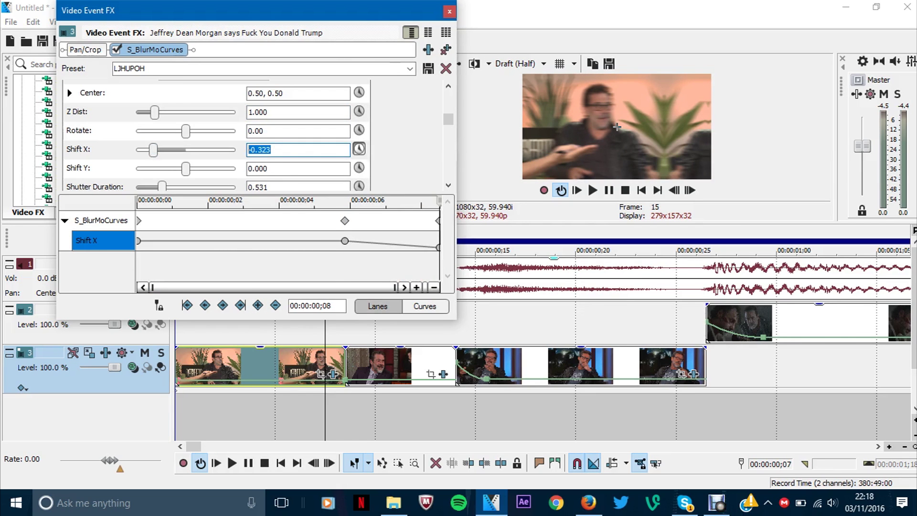
Change the interpolation of the first clip's last two Shift X keyframes so the movement accelerates towards the cut
right_click(344, 240)
left_click(382, 358)
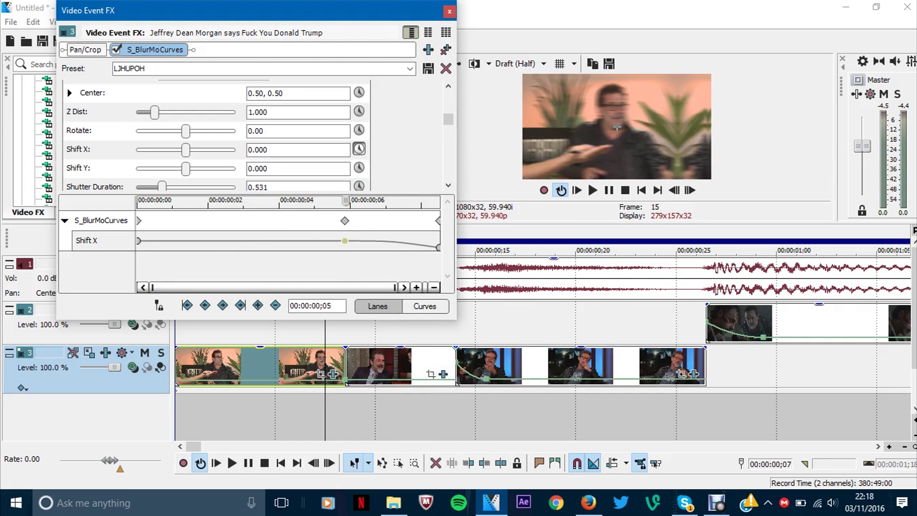
right_click(438, 247)
left_click(693, 373)
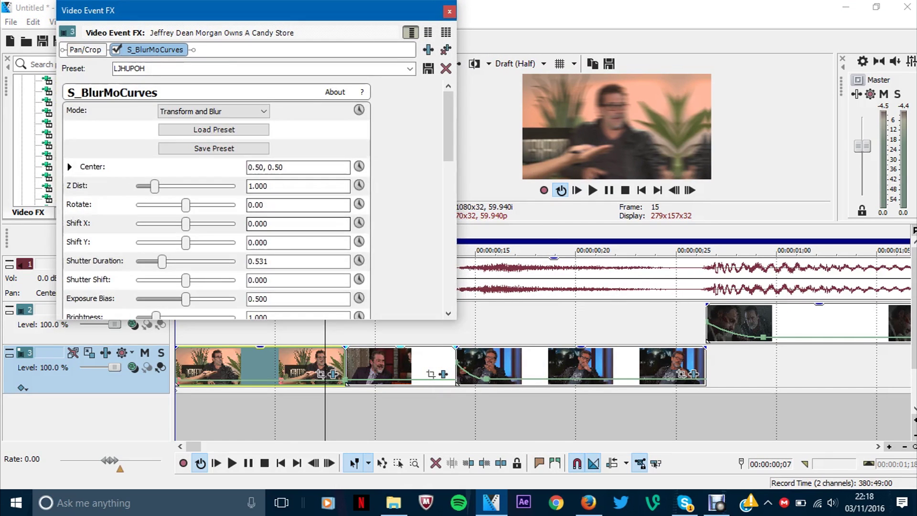
Keyframe the second interview clip's S_BlurMoCurves Shift X from 0.323 at its start to 0 about 2 frames in
left_click(258, 223)
right_click(258, 223)
left_click(289, 280)
left_click_drag(138, 454, 275, 454)
left_click(275, 454)
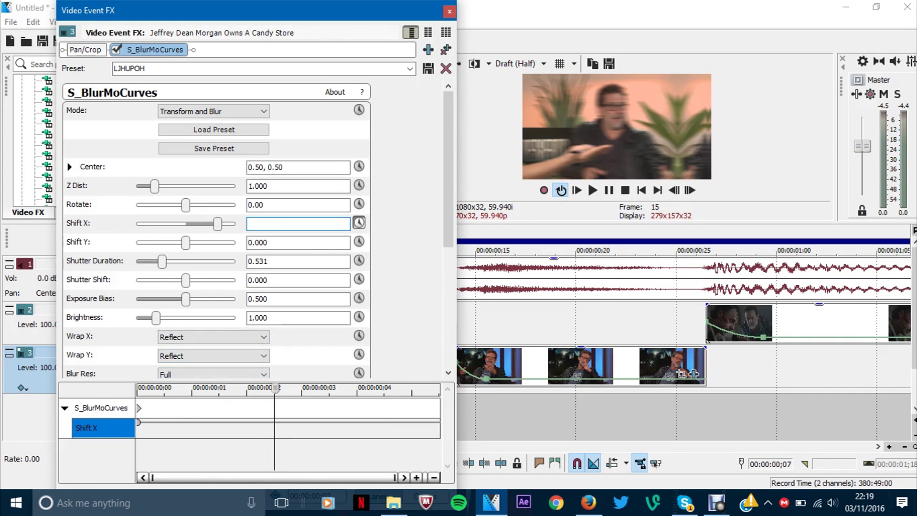
left_click_drag(275, 422, 247, 428)
Change the interpolation of the second clip's Shift X keyframes so the movement slows down after the cut
right_click(247, 428)
left_click(191, 333)
right_click(246, 428)
left_click(286, 354)
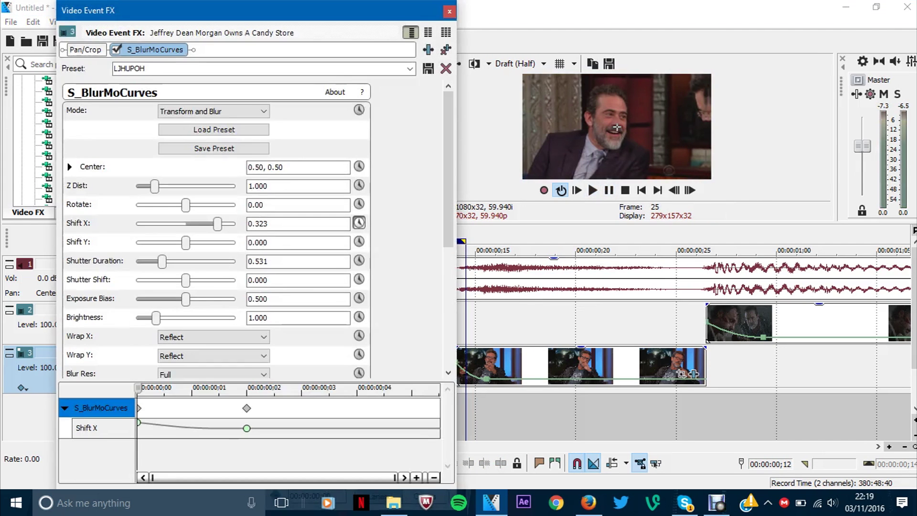
Animate the second clip's Shift Y with 0 at about 00:00:00;03 and -0.323 at 00:00:00;05
scroll(215, 229, "down", 2)
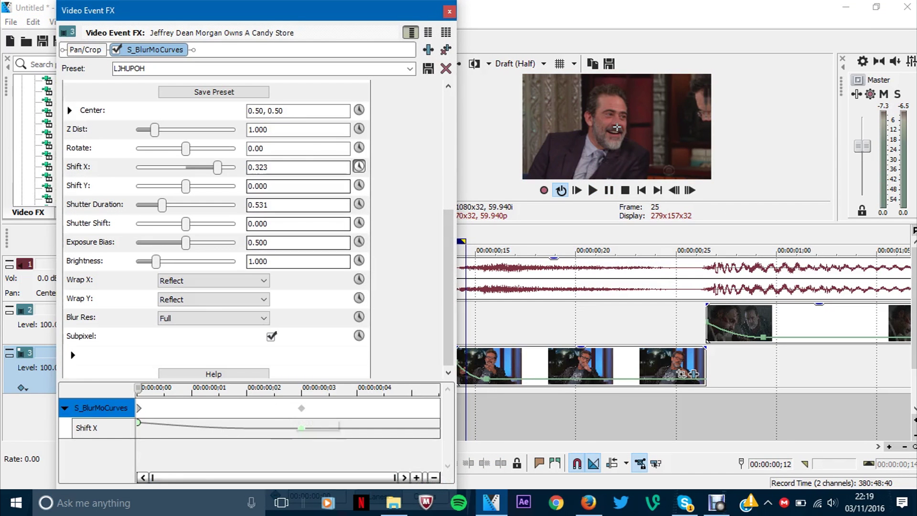
left_click(359, 184)
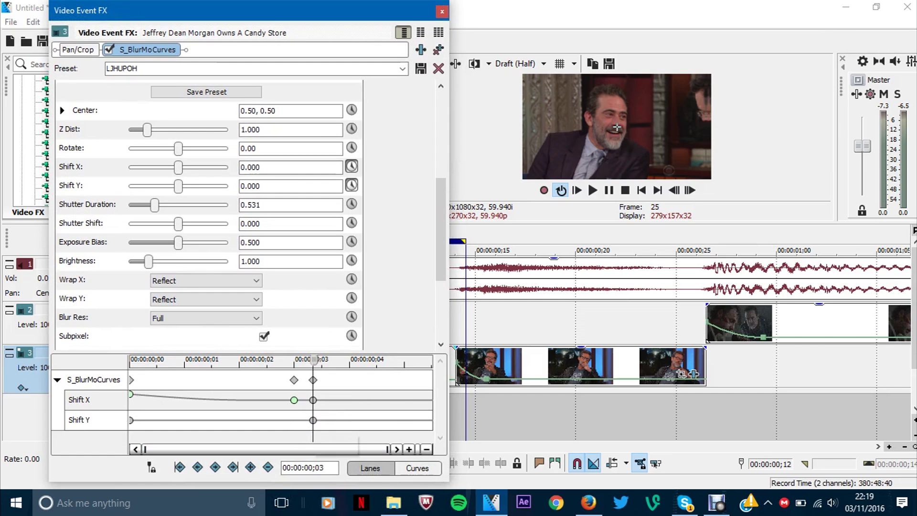
right_click(263, 186)
left_click(287, 244)
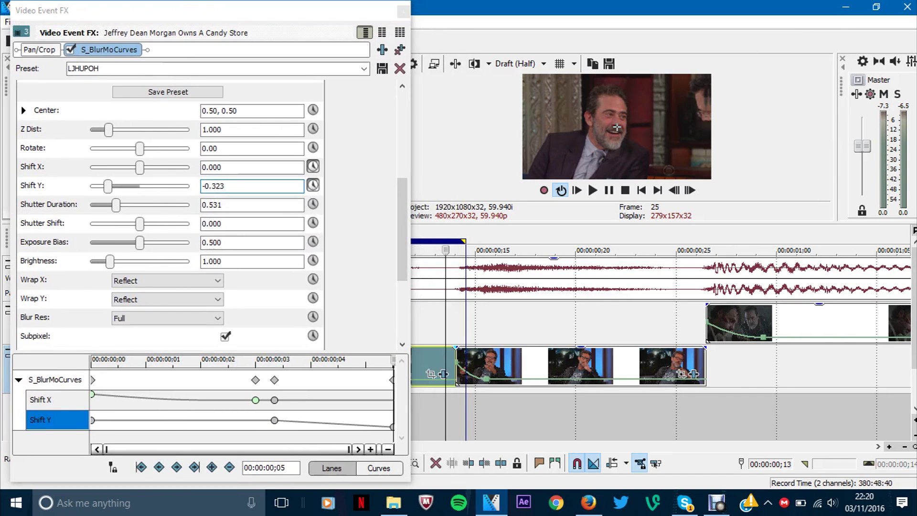
Try a Shift Y value of 0.323 at the end of the second clip
left_click(616, 128)
key("Right")
key("alt+Tab")
type("0.323")
key("Return")
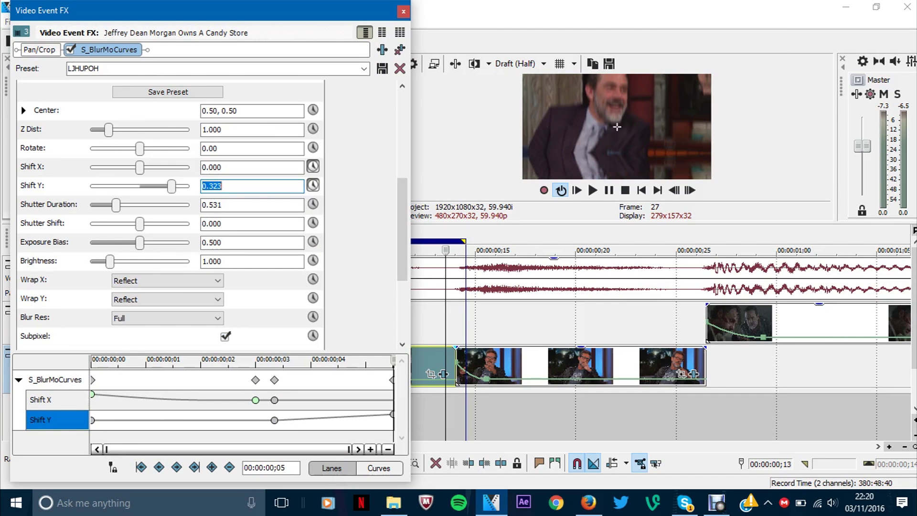
Change the interpolation of the second clip's last two Shift Y keyframes so the movement accelerates towards the cut
left_click(274, 419)
right_click(274, 420)
left_click(305, 345)
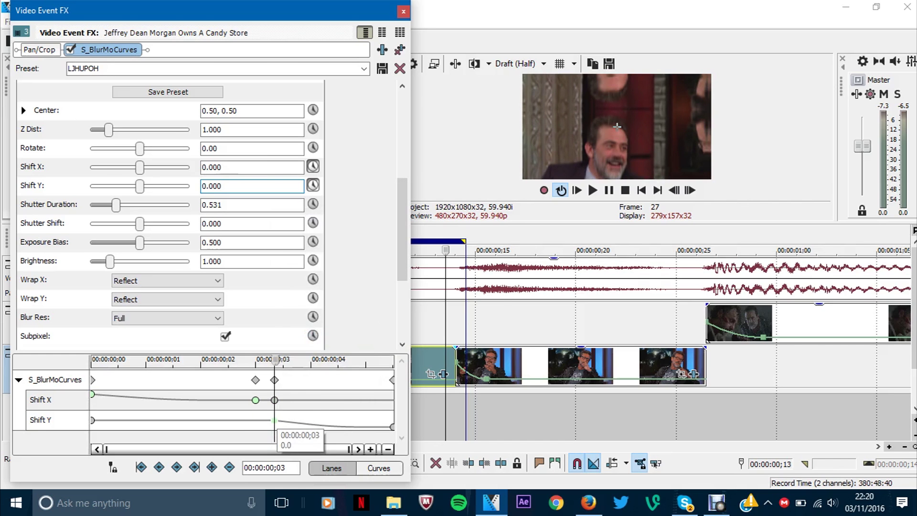
right_click(392, 426)
left_click(430, 380)
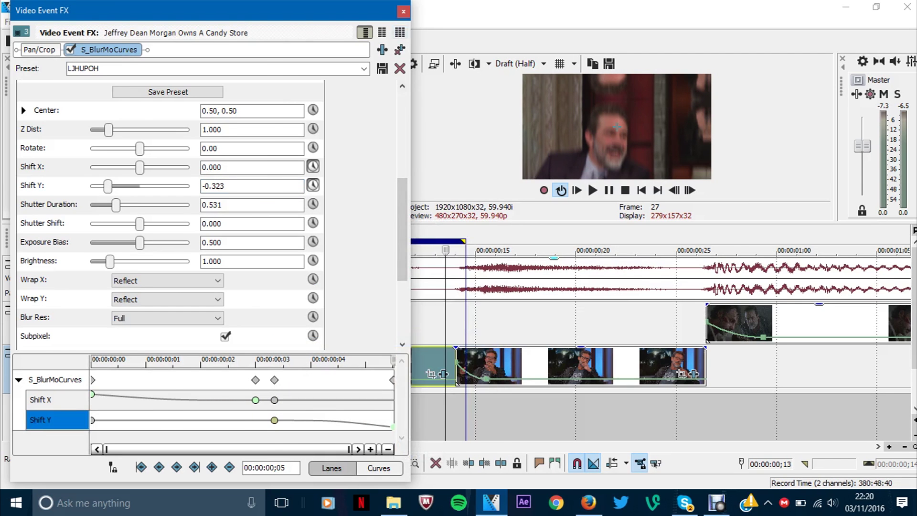
Keyframe the third interview clip's S_BlurMoCurves Shift Y from 0.323 at its start to 0 about 3 frames in
left_click(693, 374)
right_click(242, 243)
left_click(260, 299)
left_click(52, 428)
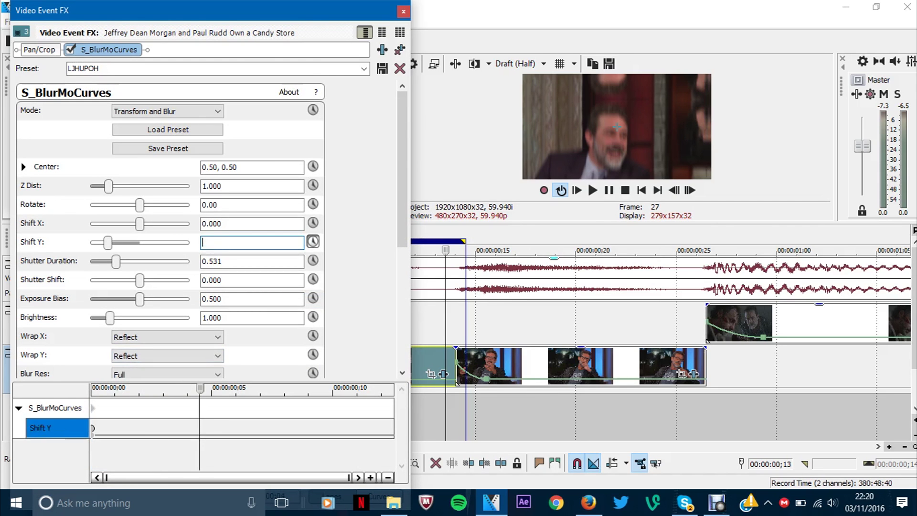
left_click(93, 427)
double_click(127, 428)
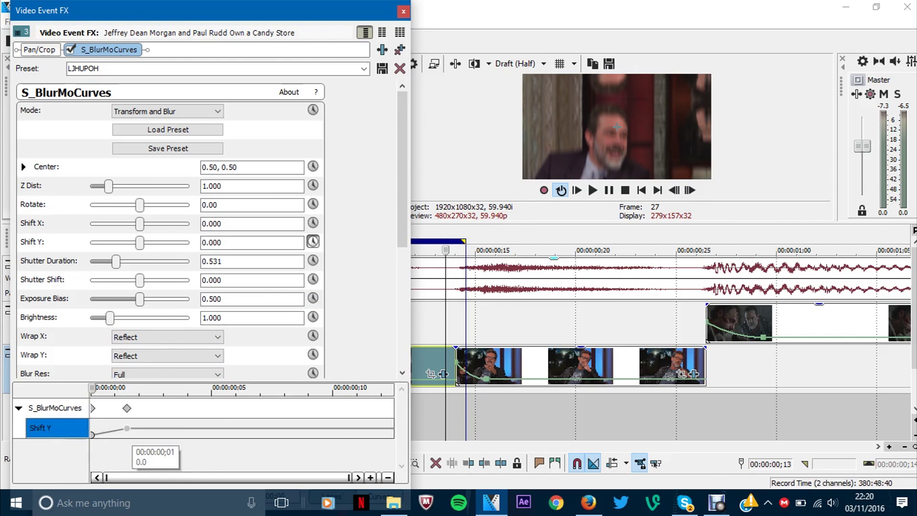
left_click_drag(96, 433, 163, 434)
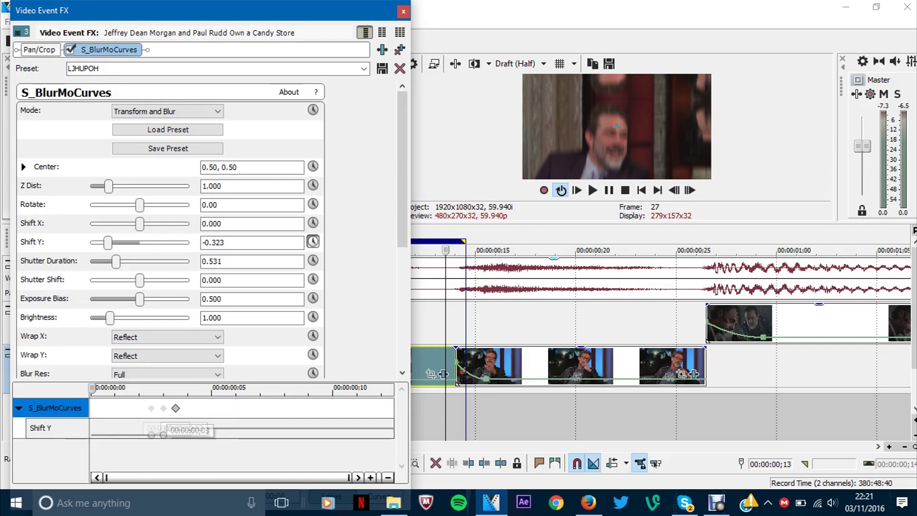
key("Return")
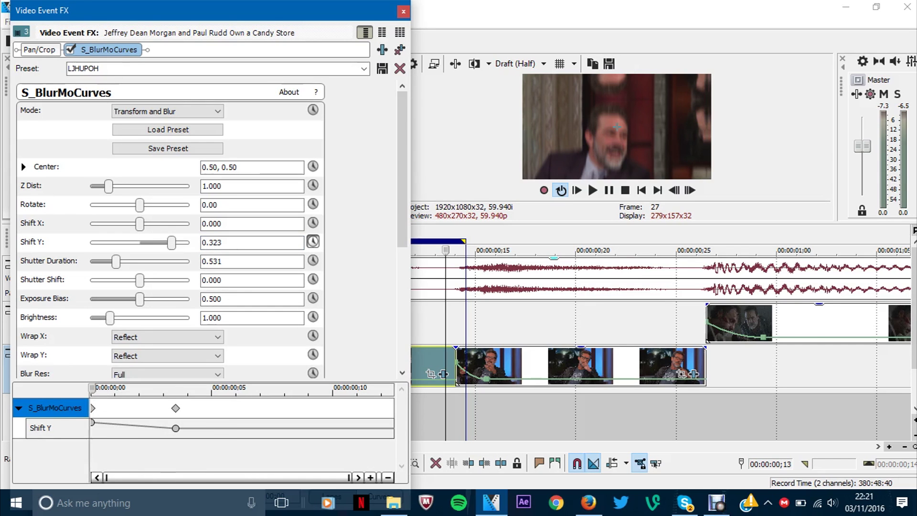
Ease the third clip's two Shift Y keyframes and play back the blur transitions from the start
right_click(92, 422)
left_click(143, 332)
right_click(187, 427)
left_click(224, 352)
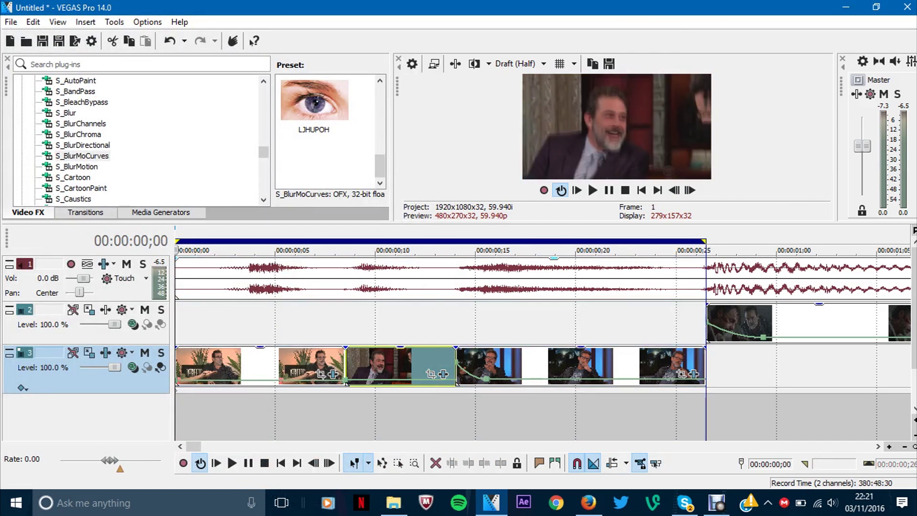
key("space")
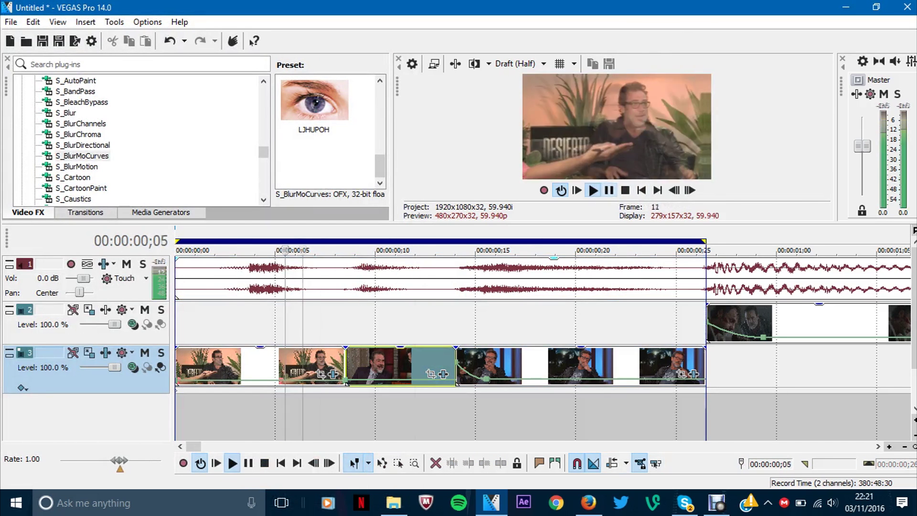
key("XF86AudioLowerVolume")
key("Return")
Apply S_Shake with the "iddy biddy shake" preset to track 3, set its Frequency to 2.34 and test the Amplitude during playback
scroll(139, 138, "down", 2)
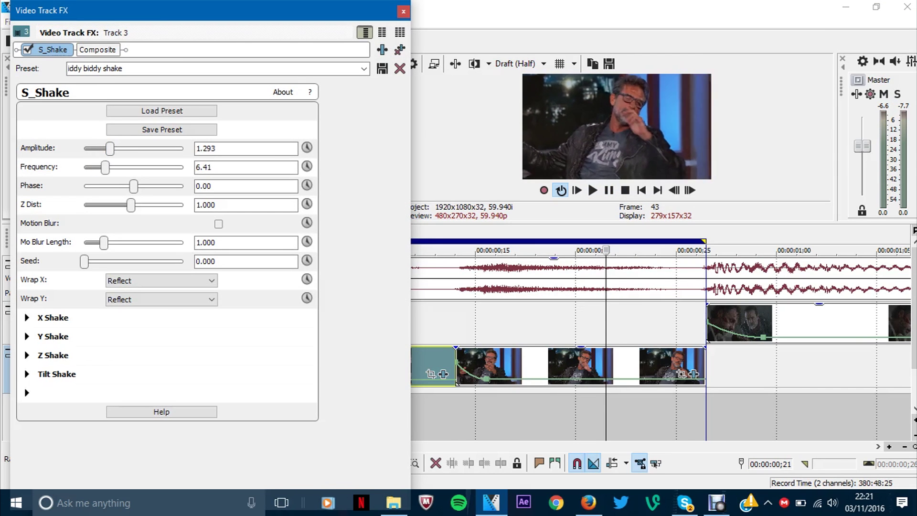
key("space")
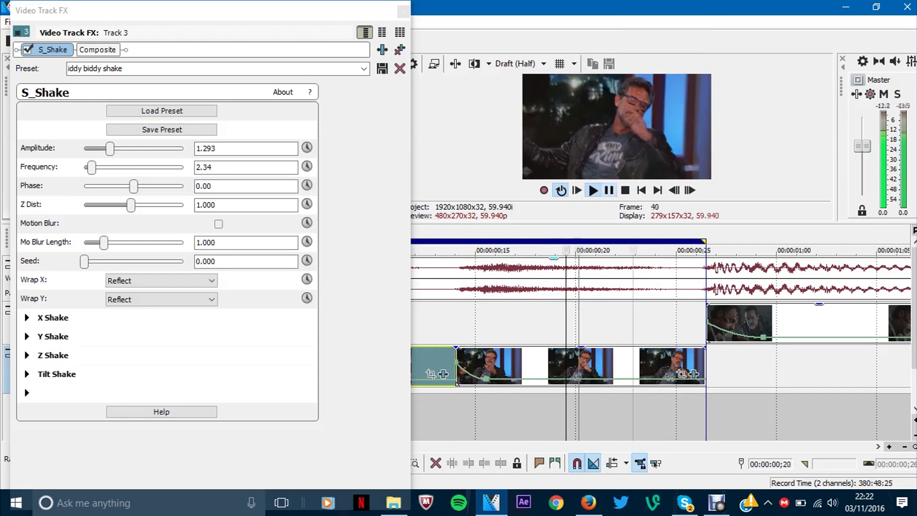
left_click_drag(110, 149, 184, 148)
left_click_drag(183, 148, 113, 148)
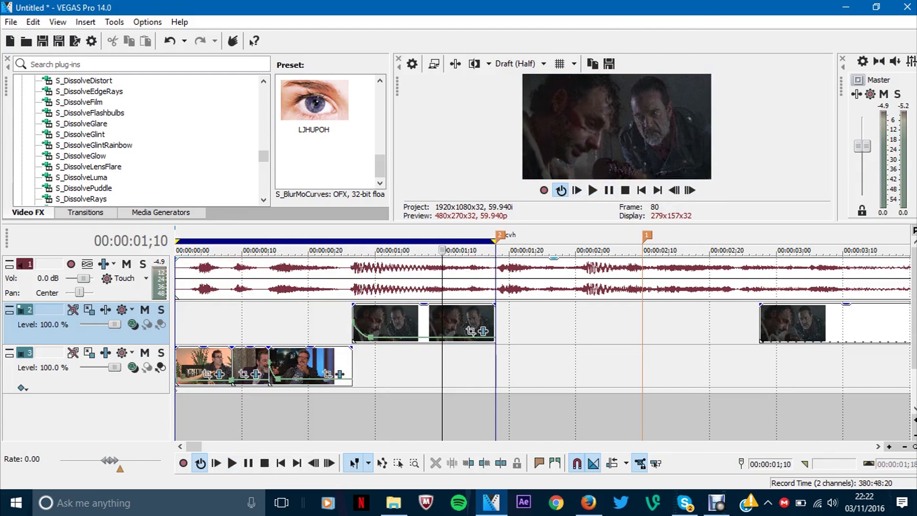
Preview the edit up to the second beat marker and insert a new empty video track above the audio
key("Return")
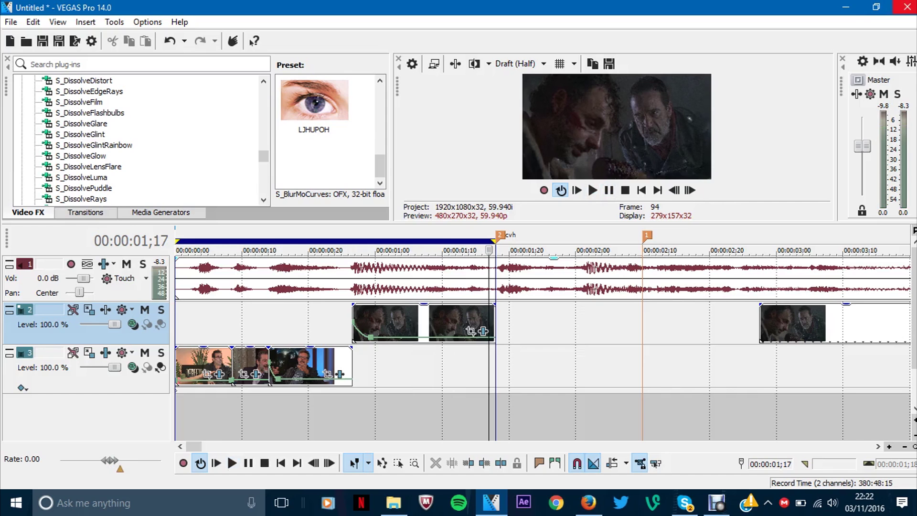
key("space")
right_click(538, 356)
left_click(573, 392)
Try adding a default (Legacy) Text event to the new track and clear its sample text
left_click(161, 212)
scroll(95, 143, "down", 3)
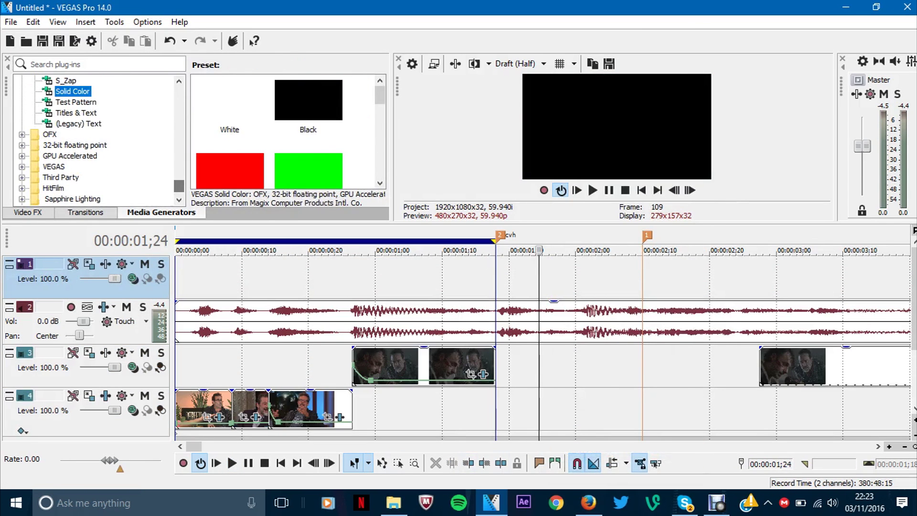
left_click(79, 124)
left_click_drag(230, 100, 363, 279)
key("ctrl+a")
key("Delete")
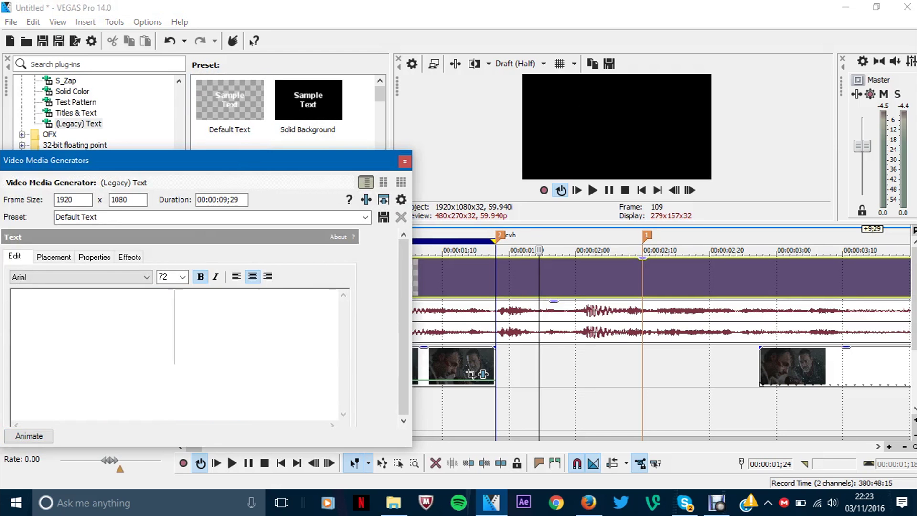
left_click(405, 161)
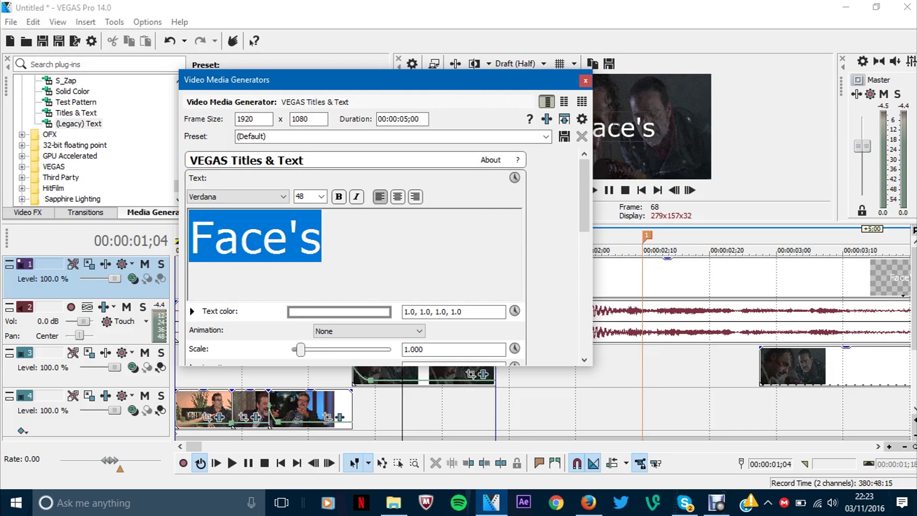
Set the "Faces" title in the Colors Of Autumn font
left_click(283, 197)
left_click(210, 368)
left_click(283, 197)
scroll(230, 368, "up", 10)
scroll(229, 368, "up", 10)
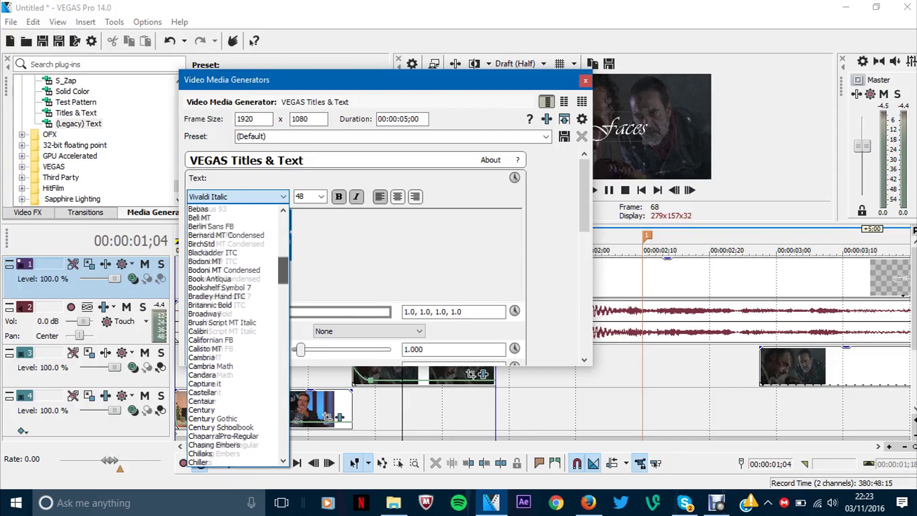
scroll(229, 368, "down", 2)
left_click(215, 426)
left_click_drag(286, 80, 190, 69)
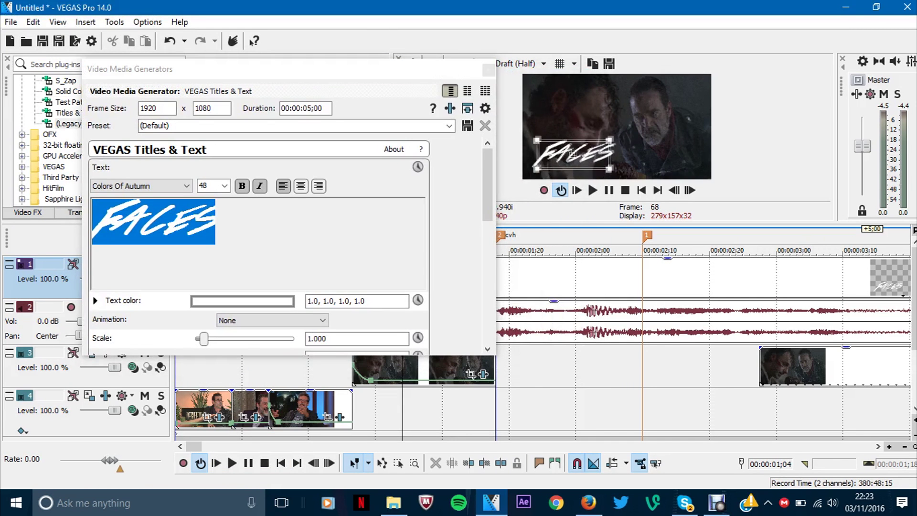
Scale the title to 0.855 and give it the Rolling Glow and Enlarge animation
left_click(272, 320)
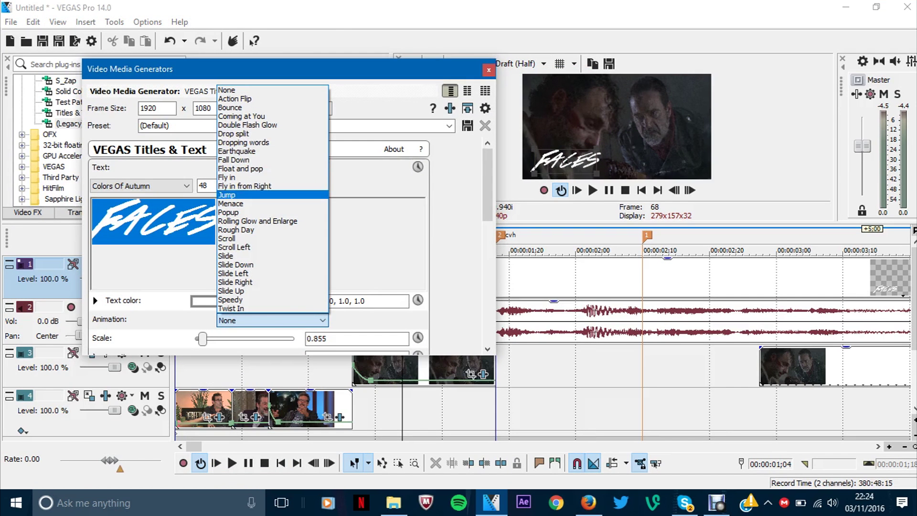
left_click(257, 221)
left_click(488, 70)
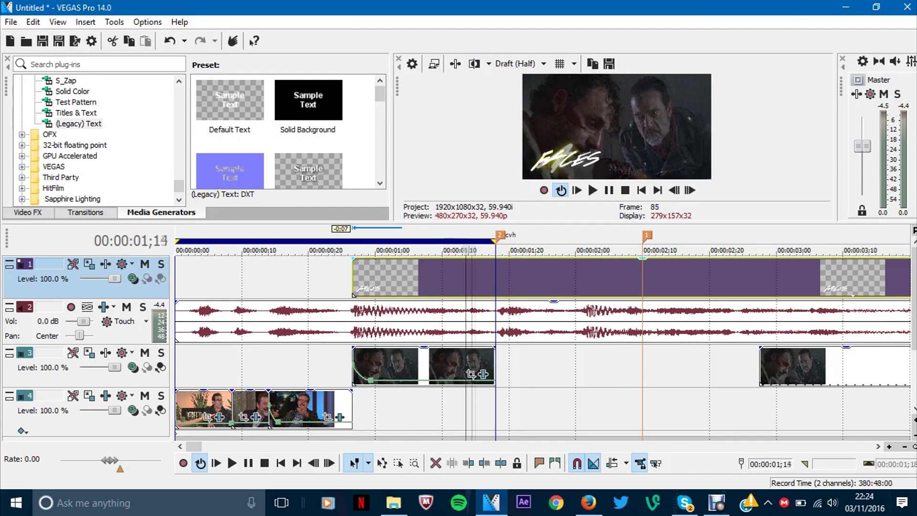
Add a velocity envelope to the "Faces" title event and raise its speed to about 184%
right_click(440, 277)
left_click(561, 294)
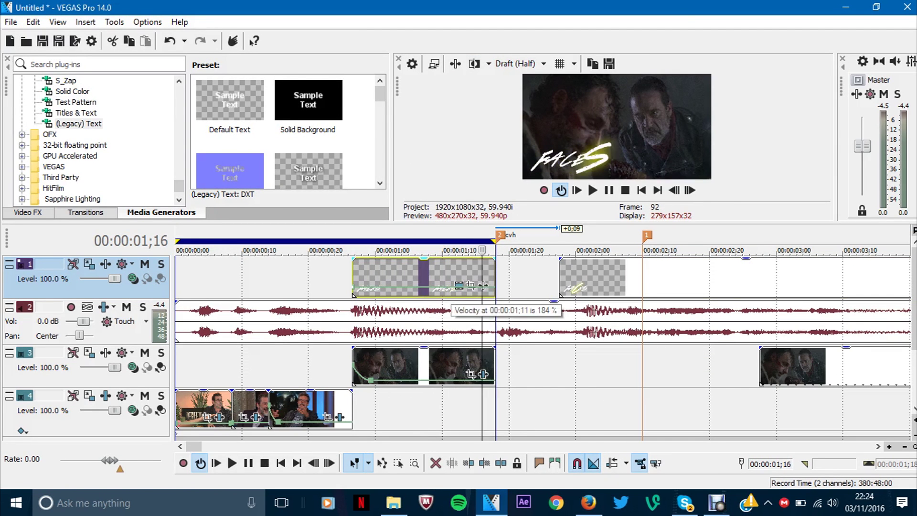
Add a black Solid Color event on track 1 at marker 1, after checking the playback past the "Faces" title
scroll(482, 285, "down", 2)
left_click(592, 190)
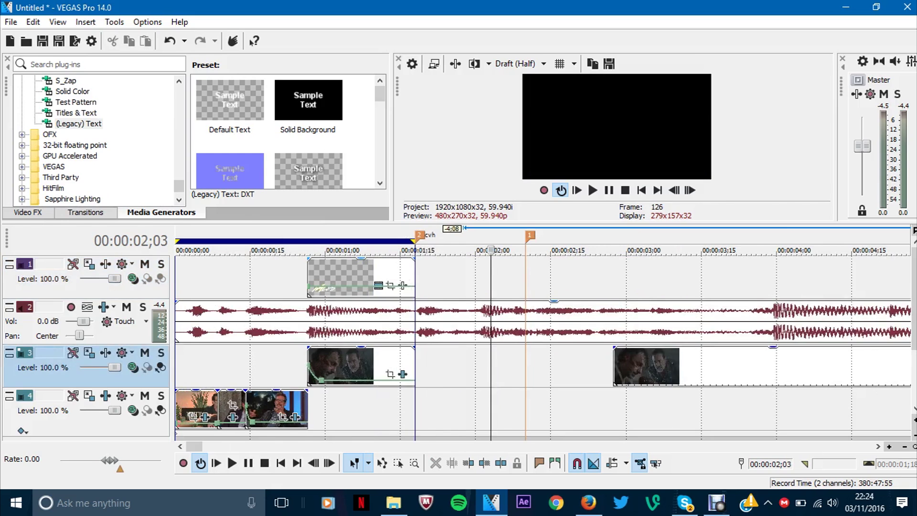
left_click(457, 320)
key("space")
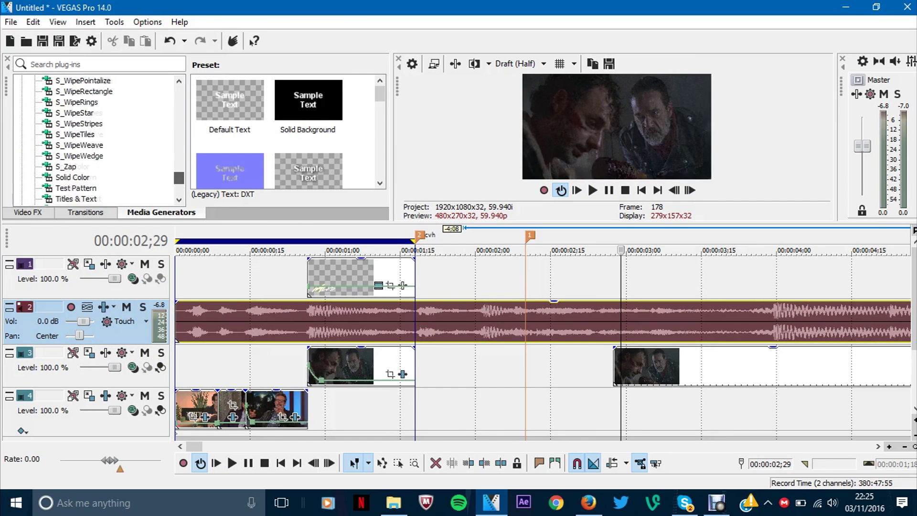
left_click(72, 176)
double_click(308, 100)
left_click_drag(246, 61, 129, 68)
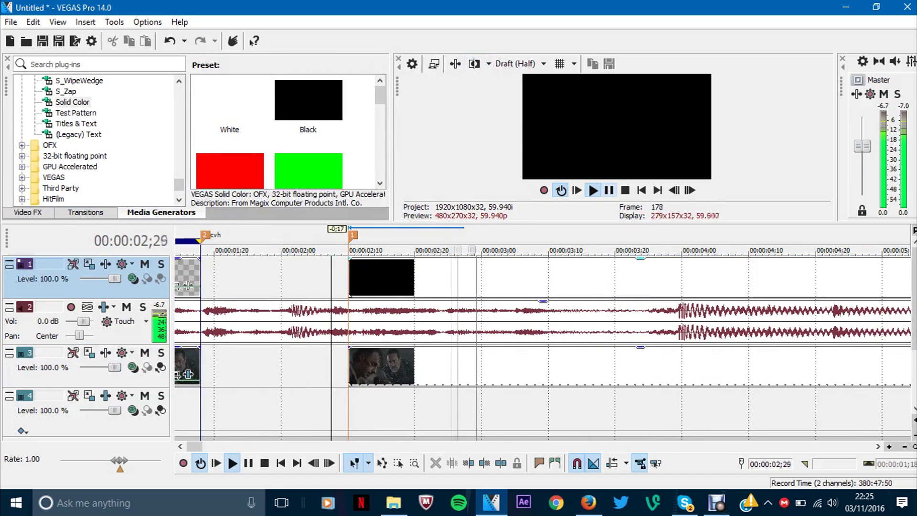
Split the black event into short faded pieces timed to the beats, ending at a new marker 3 at 00:00:03;04
key("space")
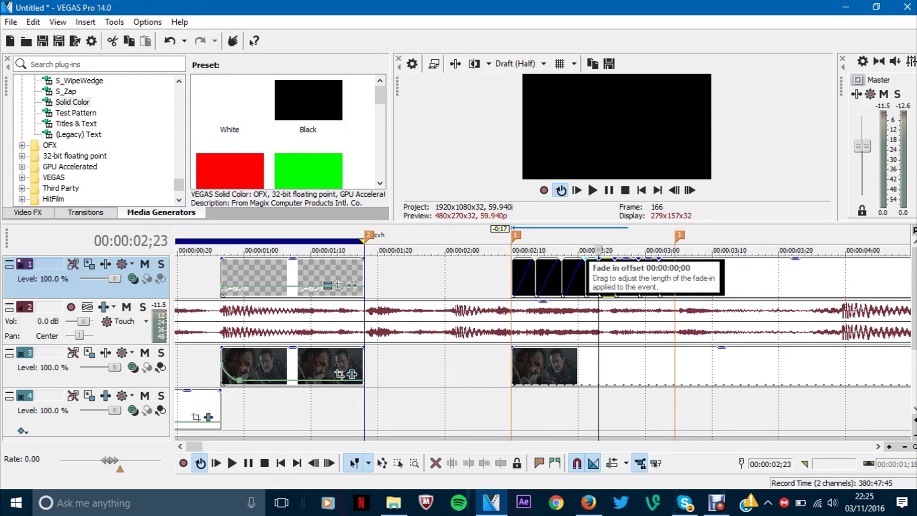
key("space")
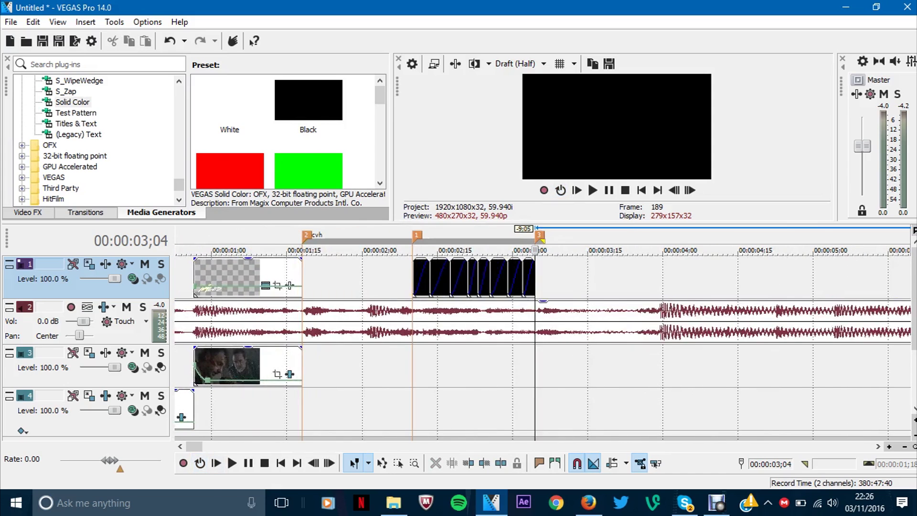
left_click(593, 190)
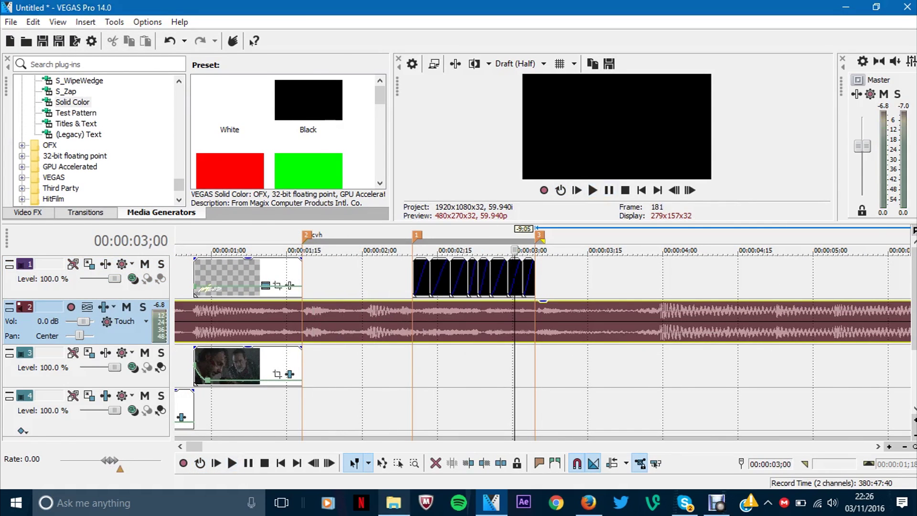
Switch to File Explorer and bring a talk-show interview video from the Downloads folder onto track 3, starting at marker 1
key("alt+Tab")
left_click(56, 183)
left_click(56, 168)
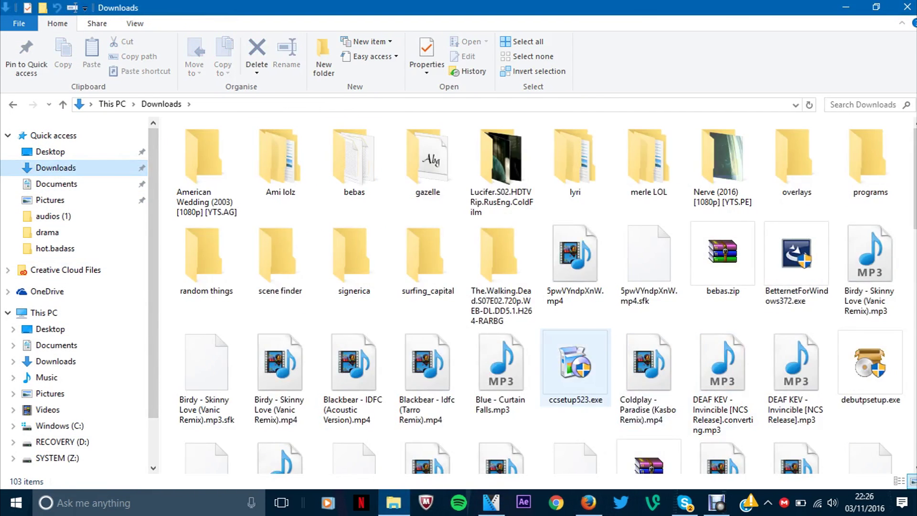
scroll(525, 286, "down", 15)
double_click(428, 191)
key("alt+Tab")
scroll(683, 291, "up", 3)
scroll(707, 301, "up", 6)
left_click_drag(427, 268, 408, 331)
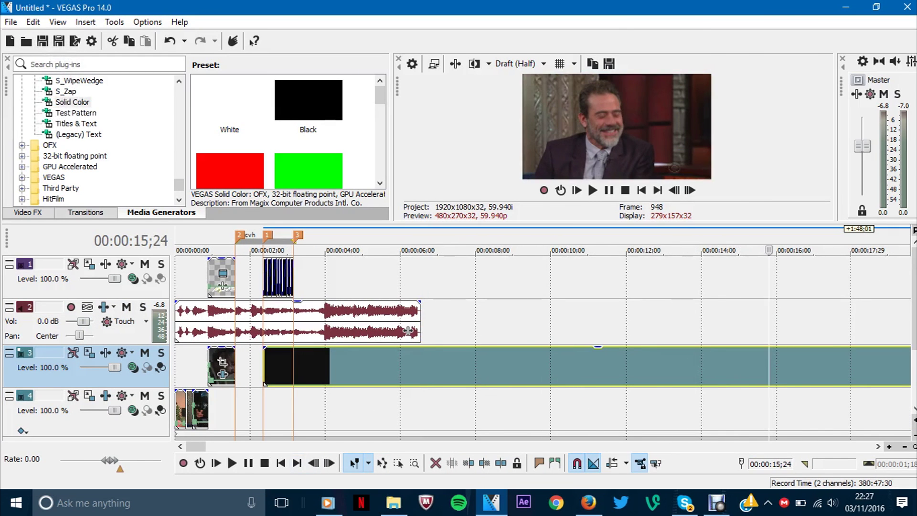
Cut the interview clip to run from 00:00:02;01 to marker 3 and give it a velocity envelope
scroll(408, 331, "down", 4)
key("space")
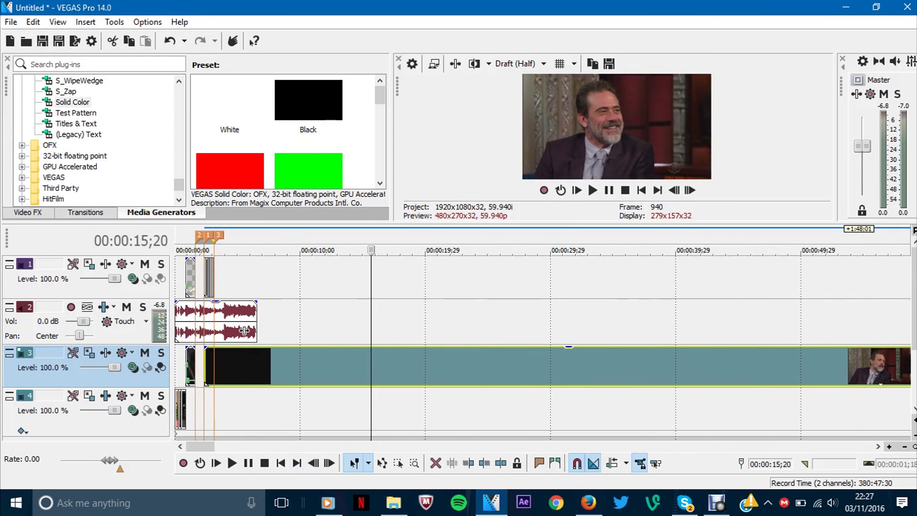
left_click(214, 325)
scroll(215, 324, "up", 10)
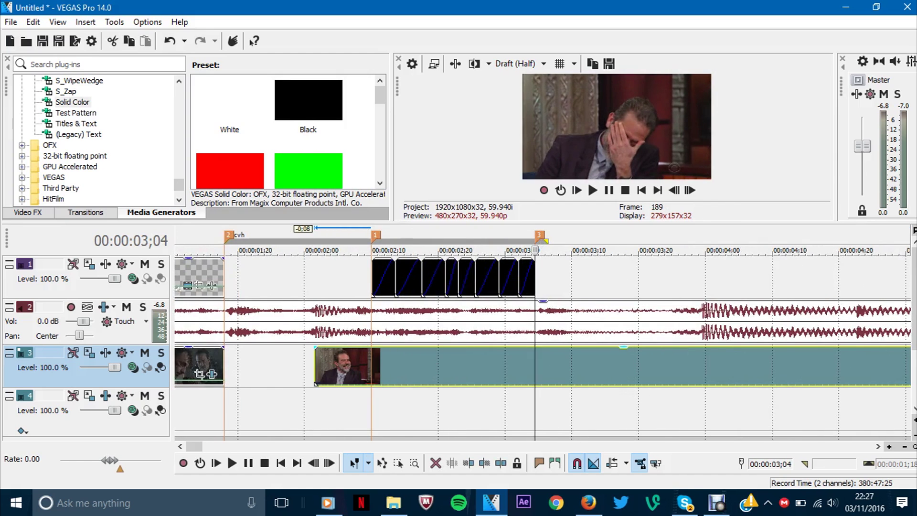
left_click_drag(571, 249, 492, 250)
right_click(492, 368)
left_click(696, 346)
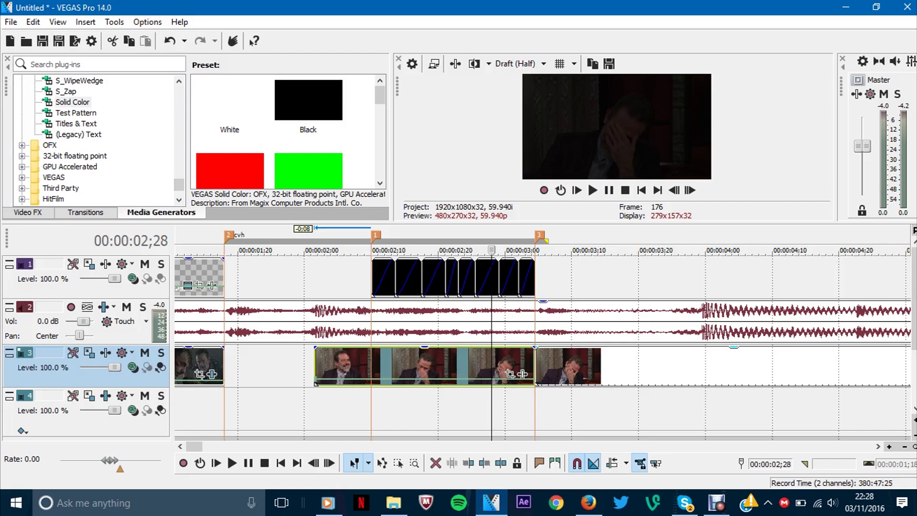
Shape the interview clip's velocity into a ramp from a fast start down to about 52% and play the edit back
left_click_drag(310, 237, 372, 237)
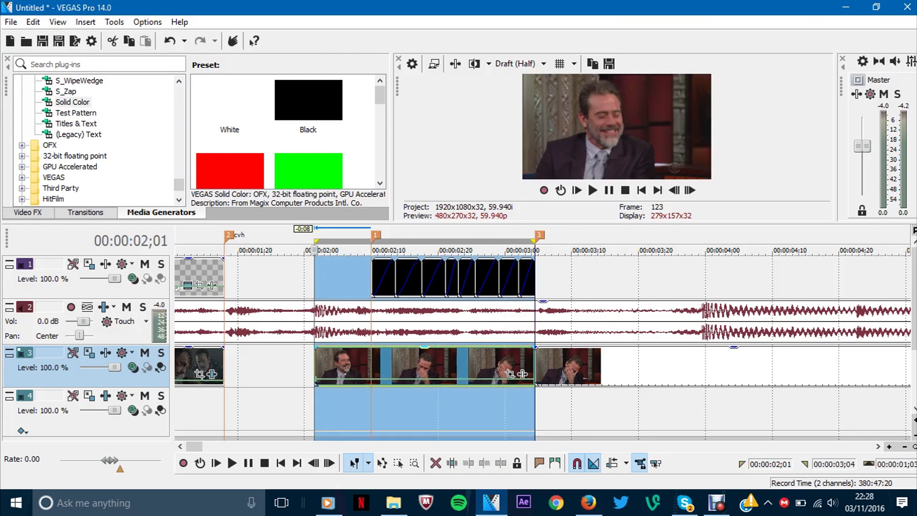
scroll(477, 334, "up", 3)
right_click(525, 378)
left_click(550, 218)
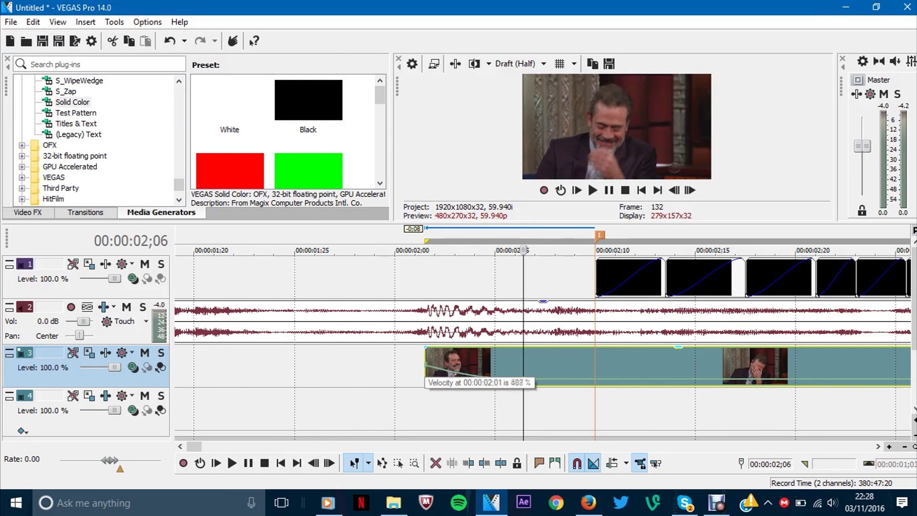
scroll(547, 377, "down", 3)
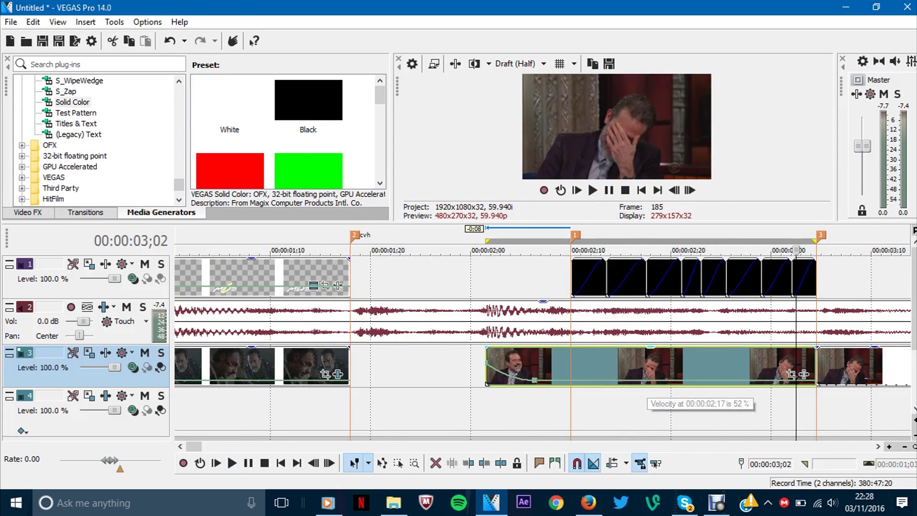
scroll(543, 334, "down", 3)
key("space")
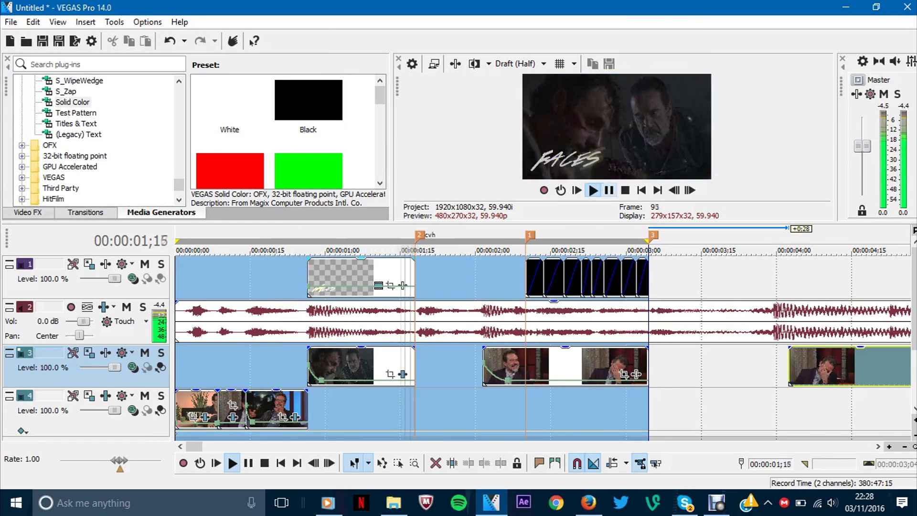
scroll(817, 330, "down", 2)
key("Home")
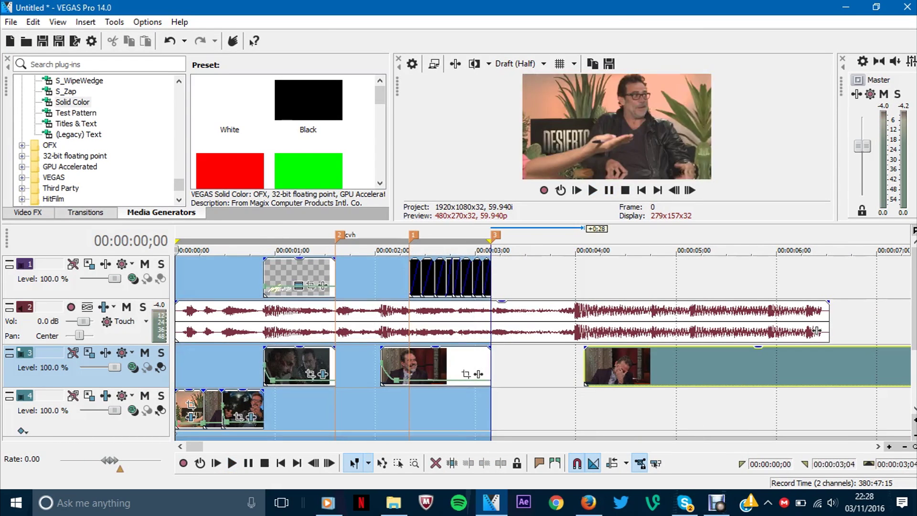
key("space")
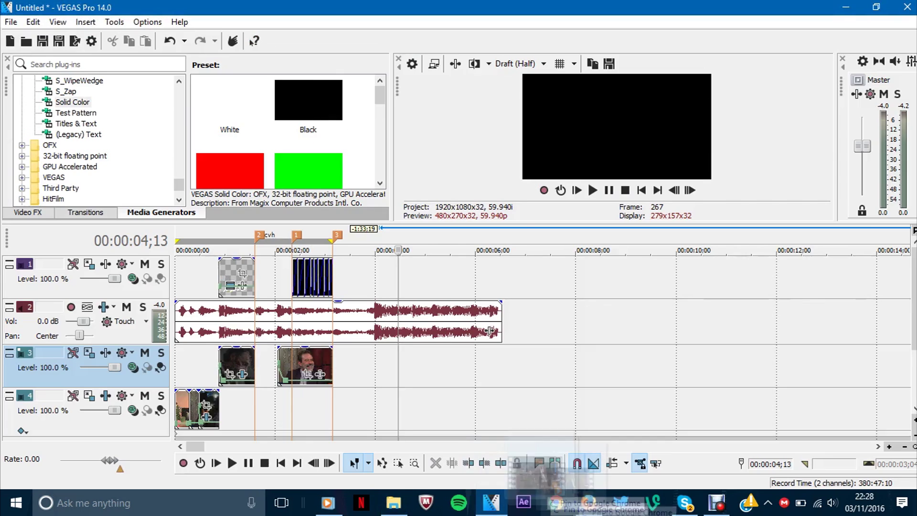
Fit a second talk-show clip on track 3 between marker 2 and the previous interview clip, with its own velocity ramp
left_click_drag(478, 408, 490, 331)
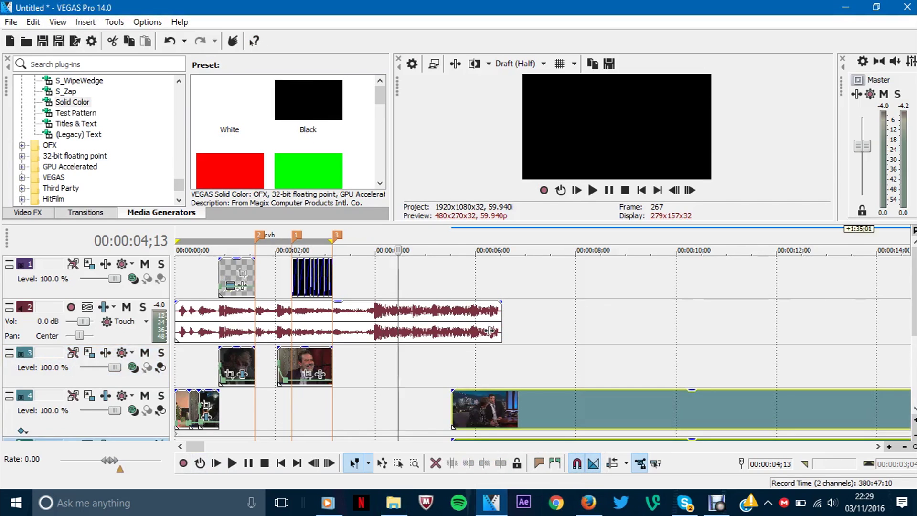
key("alt+8")
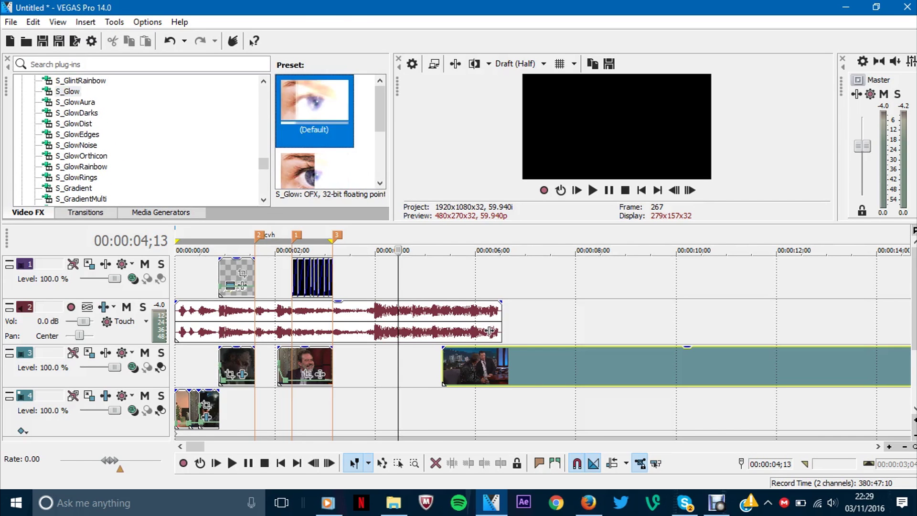
left_click_drag(72, 124, 478, 365)
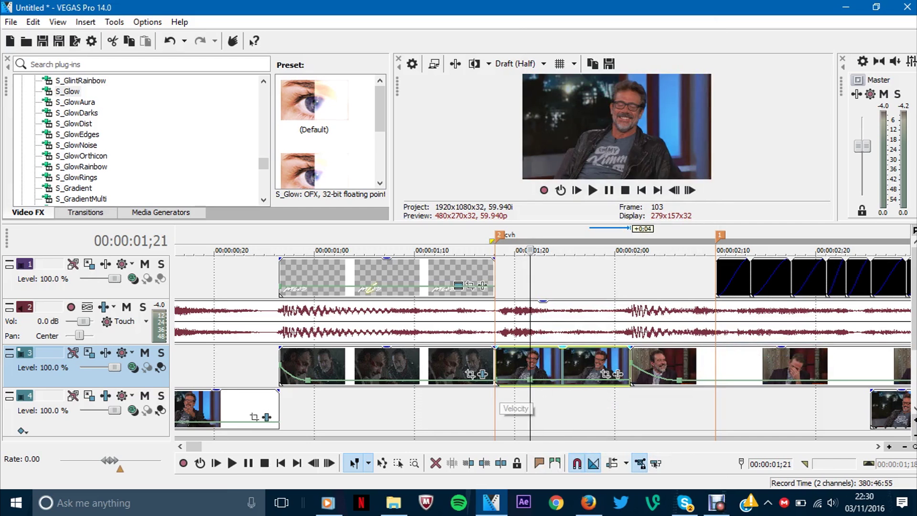
right_click(505, 368)
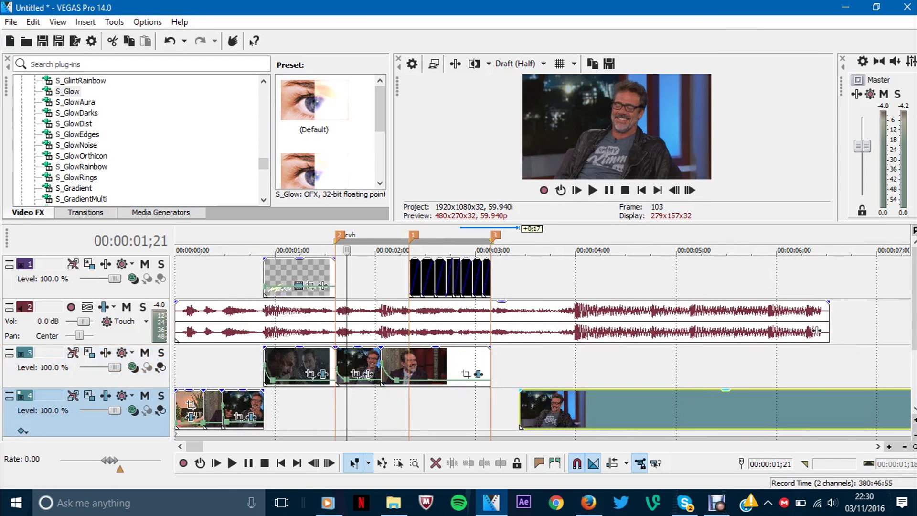
key("space")
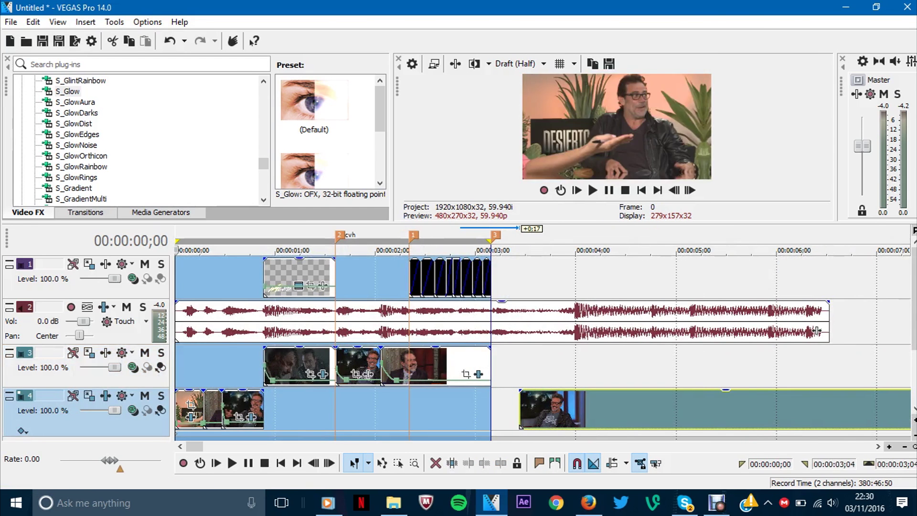
key("Return")
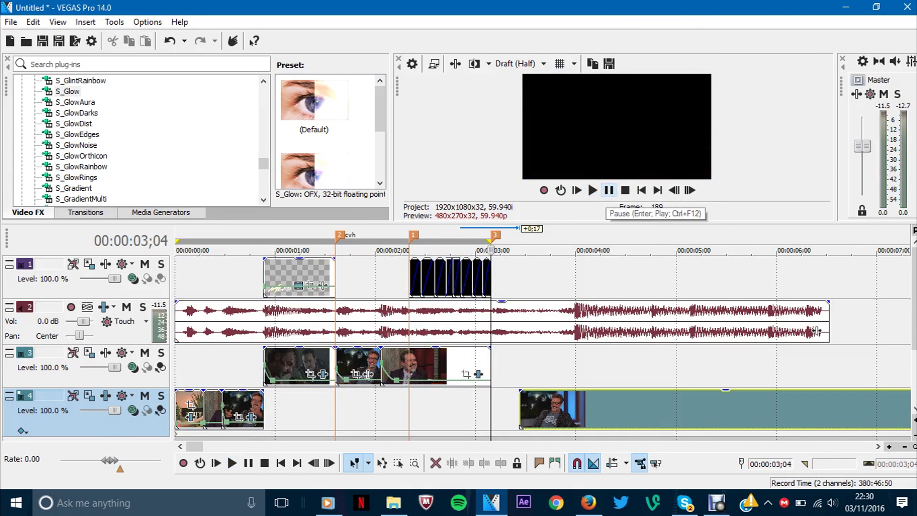
key("space")
key("Return")
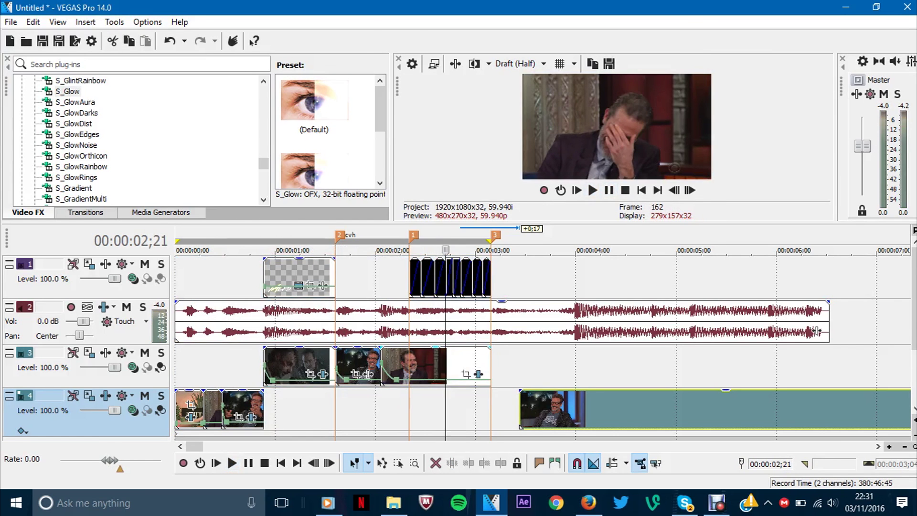
Apply the S_Shake preset "somthing" to both new interview clips, with keyframes that ease the frequency down to 0.10
key("Escape")
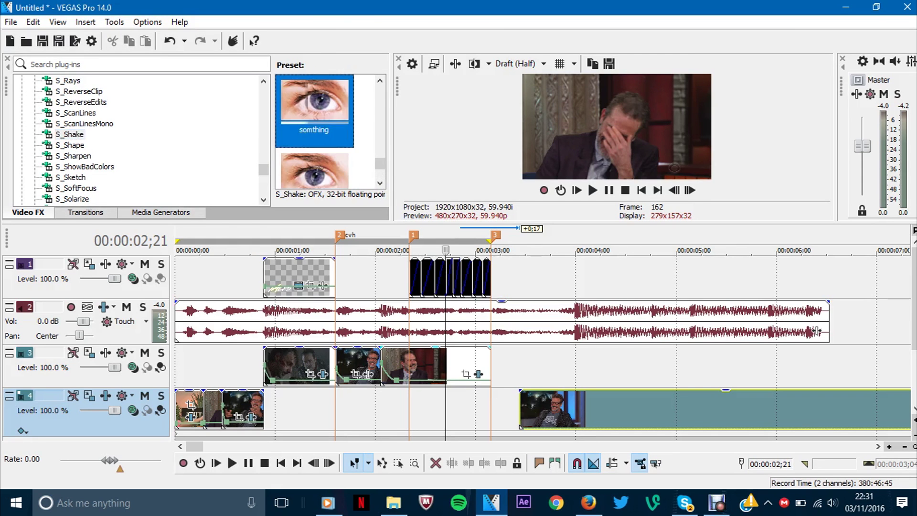
left_click_drag(314, 110, 413, 365)
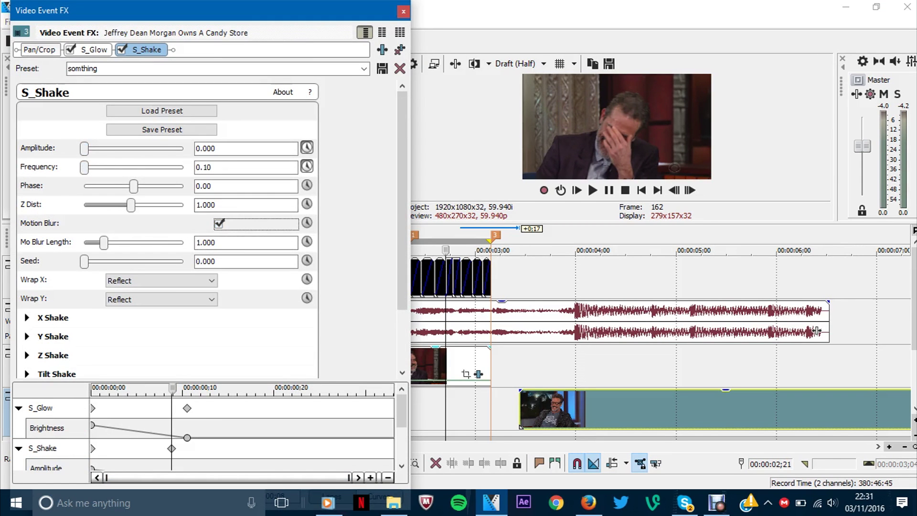
key("Escape")
left_click_drag(334, 110, 554, 409)
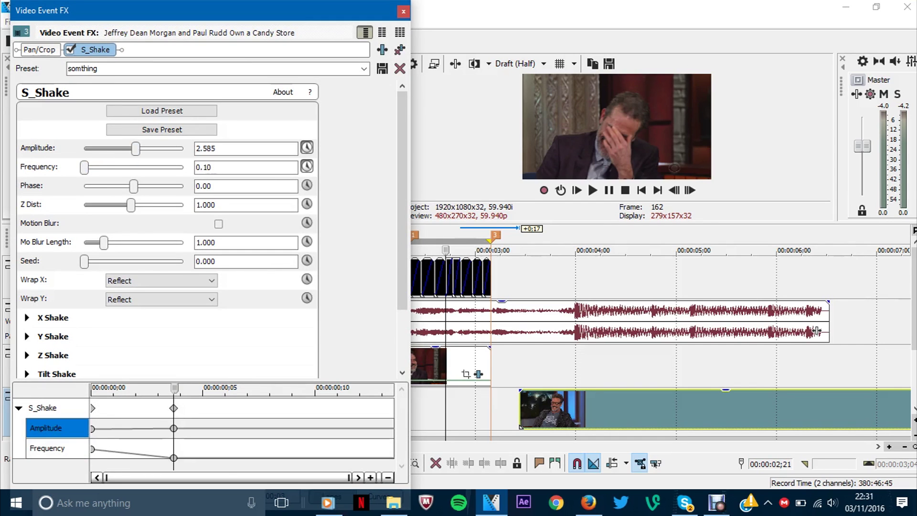
key("Escape")
Move the S_Shake end keyframe of the clip after marker 2 to 00:00:00;06, with motion blur enabled
key("space")
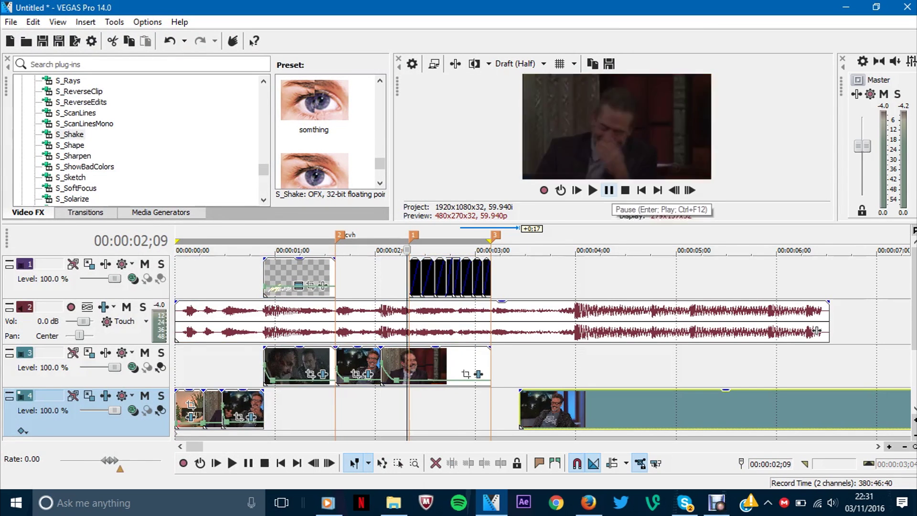
scroll(549, 334, "up", 4)
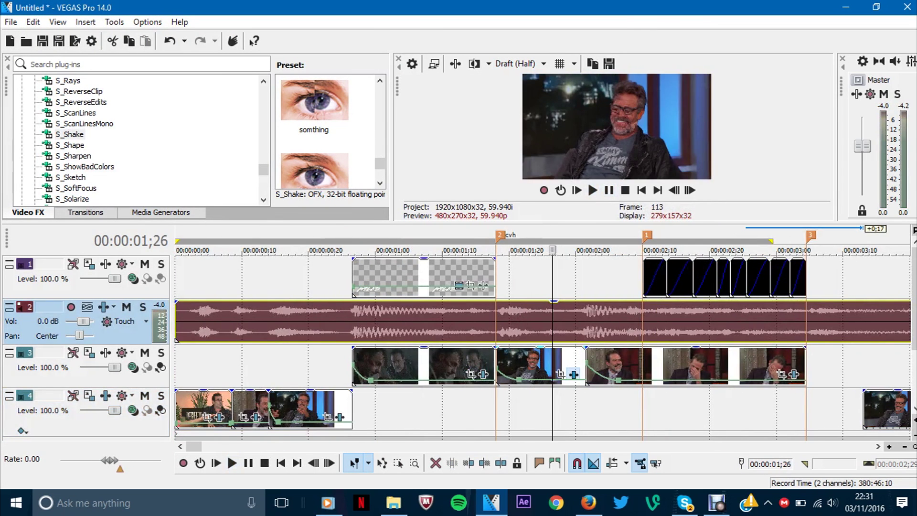
left_click(573, 374)
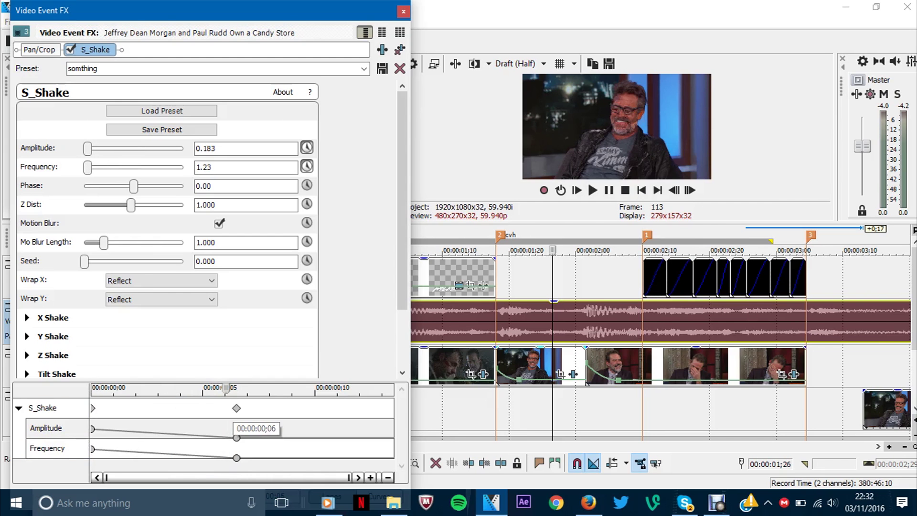
key("Escape")
Move the S_Glow end keyframe of the clip ending at marker 3 to 00:00:00;08
scroll(549, 334, "down", 2)
key("space")
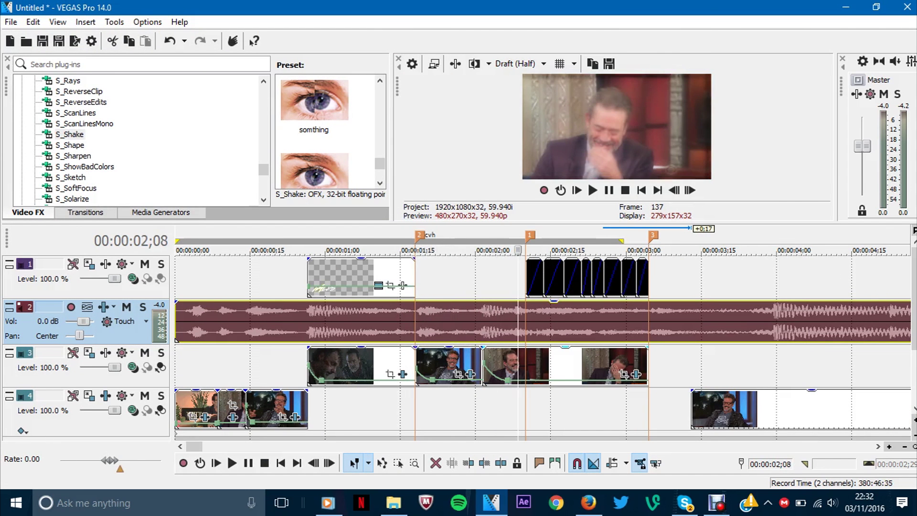
left_click(636, 374)
left_click(142, 49)
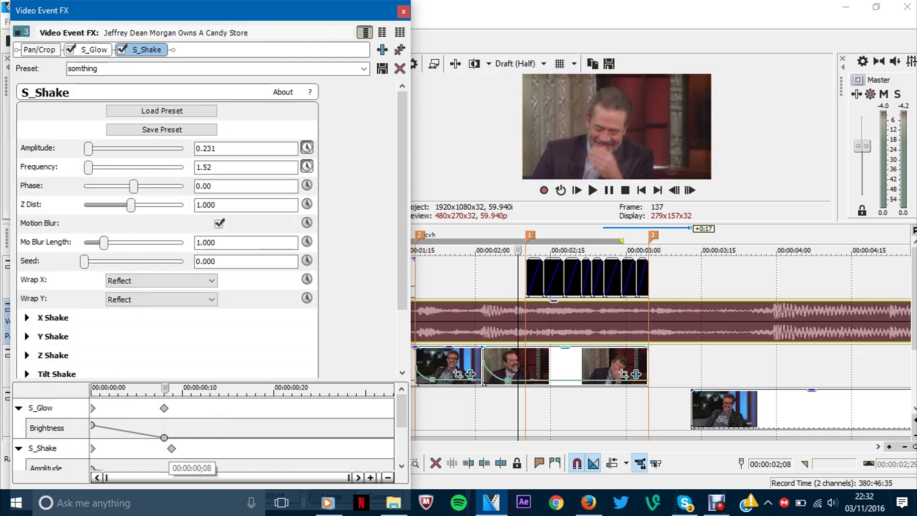
key("Escape")
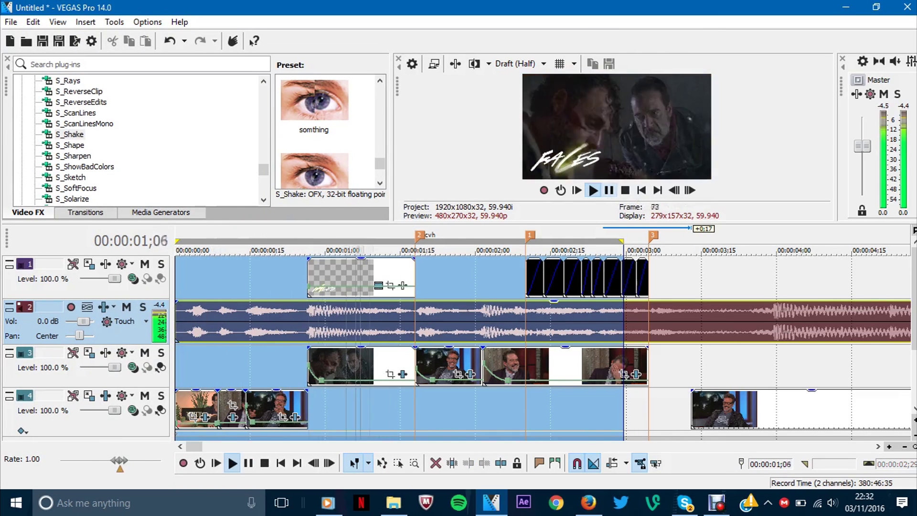
Play the edit through marker 3 and look into the leftover talk-show clip on track 4 for the next moment
left_click(609, 190)
scroll(408, 330, "down", 3)
key("space")
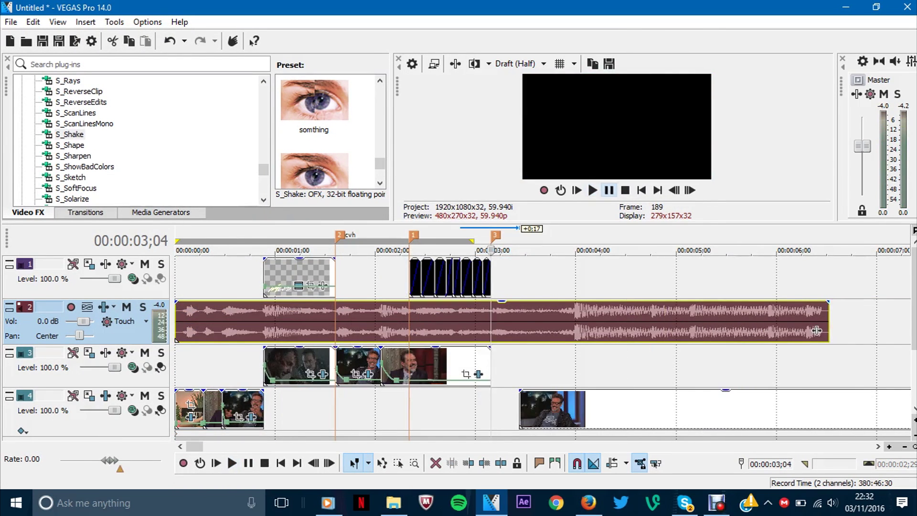
left_click(408, 408)
key("j")
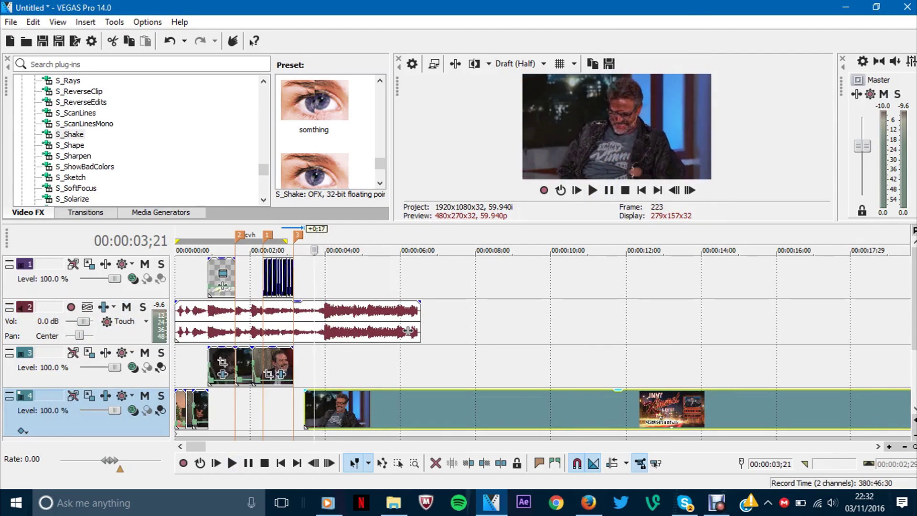
Place a short piece of the talk-show clip on track 3 after marker 3, and import an episode from the season 6 folder onto track 4
scroll(408, 330, "up", 3)
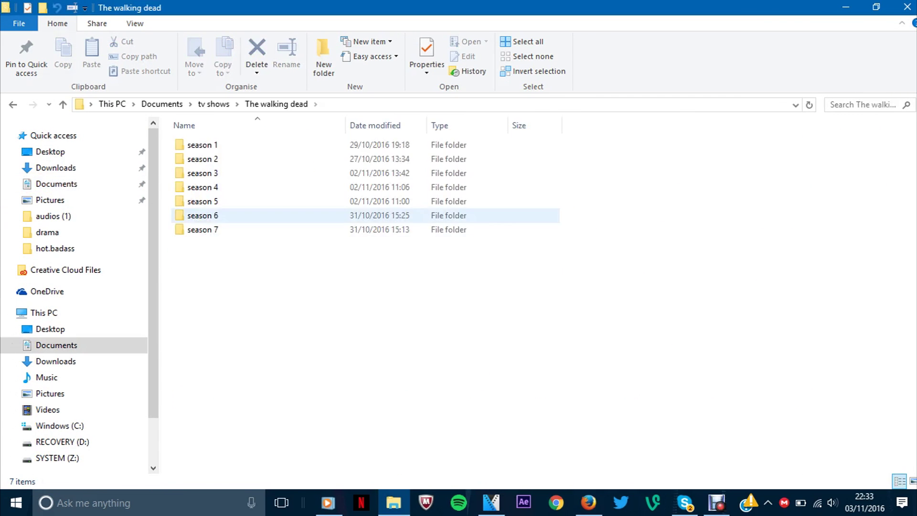
double_click(194, 211)
left_click_drag(290, 382, 612, 397)
scroll(326, 329, "down", 8)
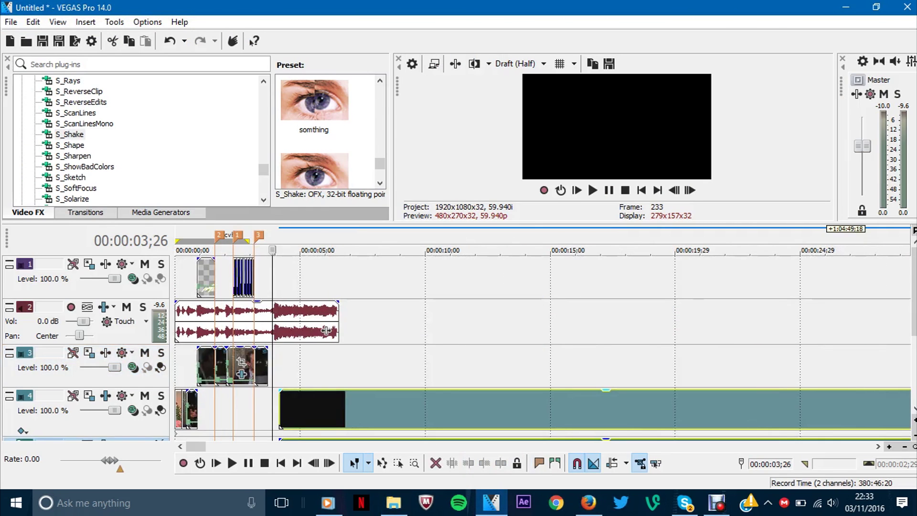
Queue a song from the music library in Windows Media Player, return to VEGAS Pro and accept the recorded files folder
left_click(328, 502)
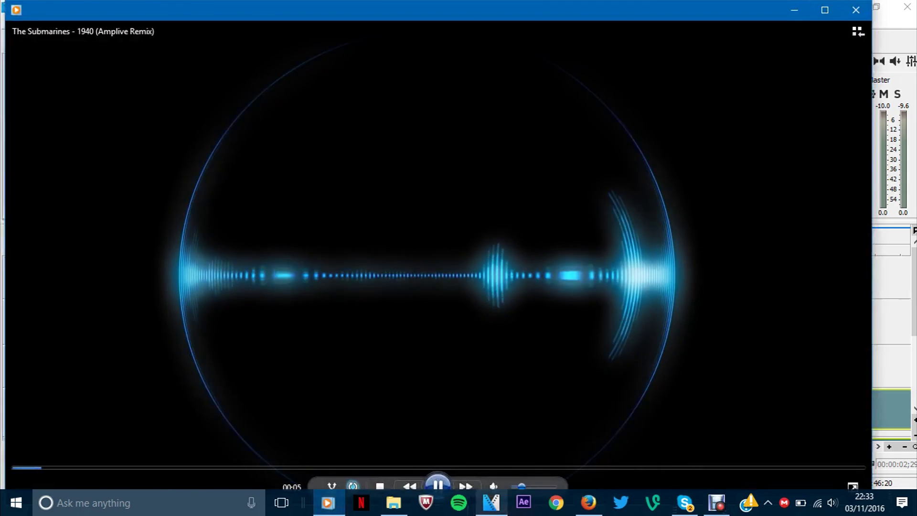
key("ctrl+1")
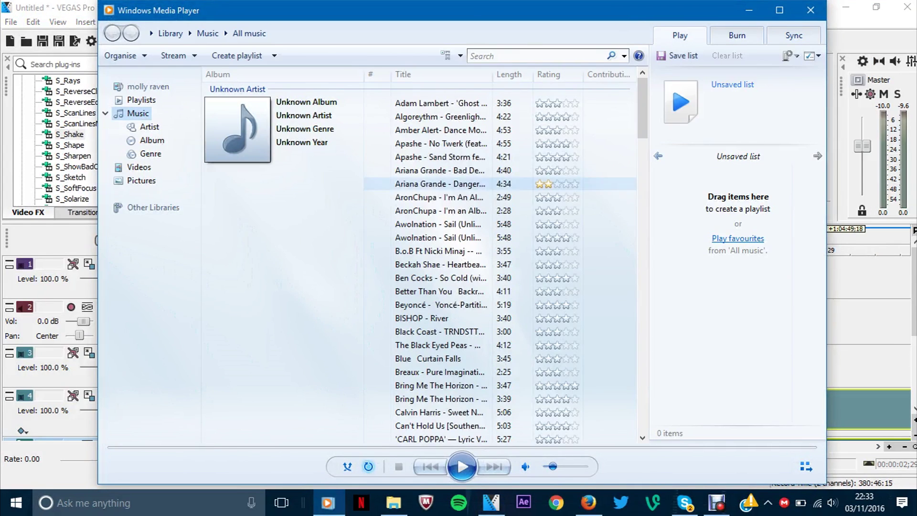
left_click_drag(516, 167, 738, 215)
left_click(490, 503)
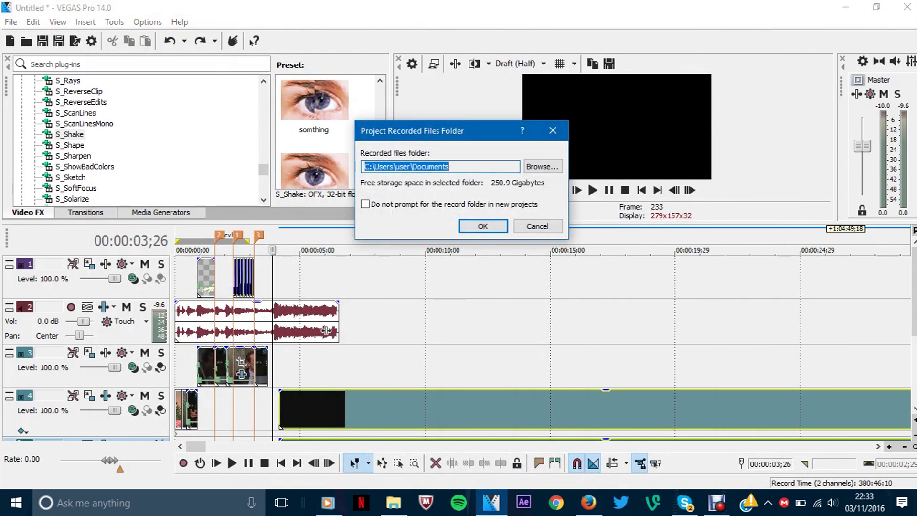
left_click(475, 227)
Scan the imported episode, cut away everything before the Negan scene and move the remaining part to track 3 about one minute in
scroll(244, 330, "down", 5)
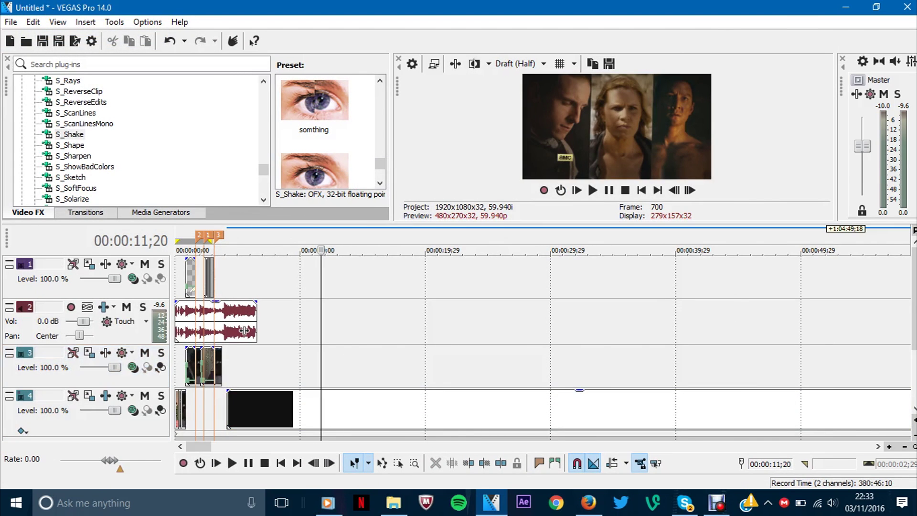
left_click_drag(183, 330, 657, 383)
scroll(525, 365, "down", 3)
left_click(750, 365)
scroll(829, 383, "up", 3)
scroll(657, 383, "up", 2)
left_click_drag(542, 383, 468, 383)
scroll(527, 383, "up", 3)
scroll(468, 384, "down", 8)
left_click_drag(761, 374, 281, 374)
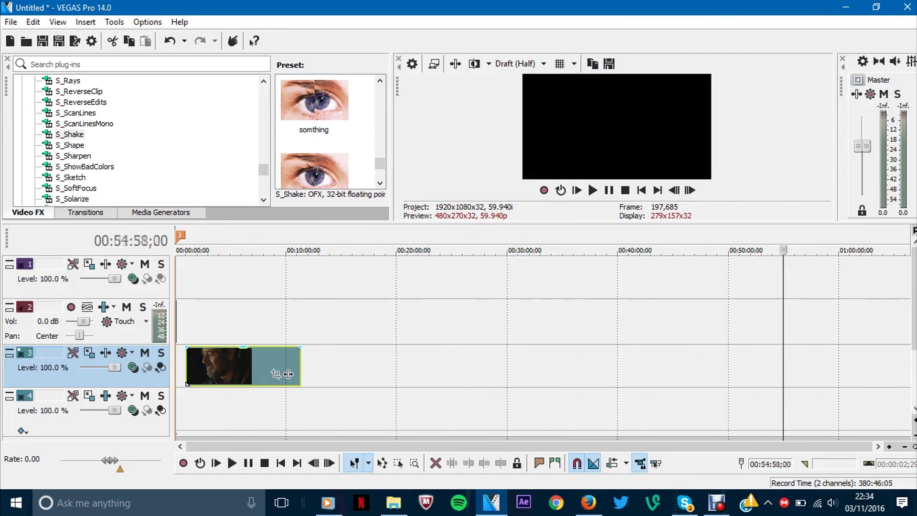
Insert a video track below track 3 and move the episode clip onto it, starting where the last talk-show clip ends
left_click(193, 410)
scroll(193, 410, "up", 6)
right_click(199, 408)
left_click(245, 276)
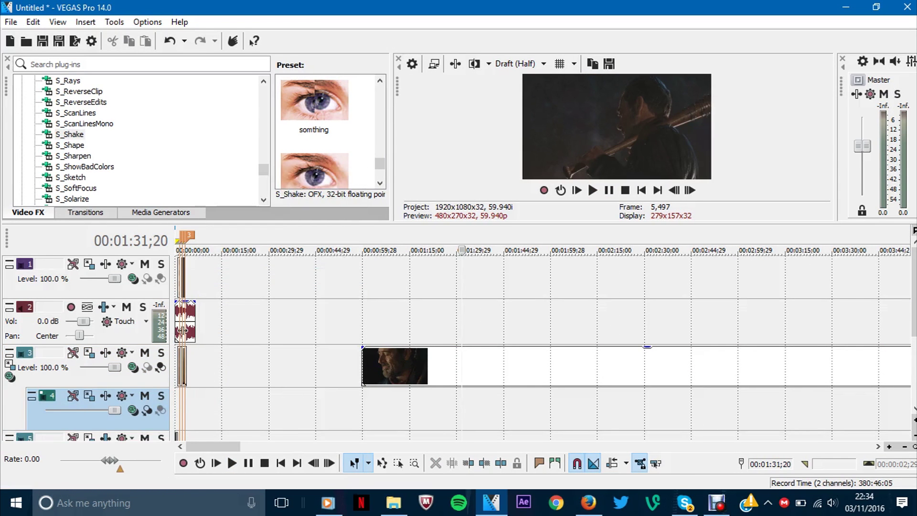
mouse_move(363, 383)
left_mouse_down()
mouse_move(364, 426)
mouse_move(235, 427)
mouse_move(467, 426)
left_mouse_up()
scroll(364, 427, "up", 5)
scroll(235, 427, "up", 3)
left_click(593, 190)
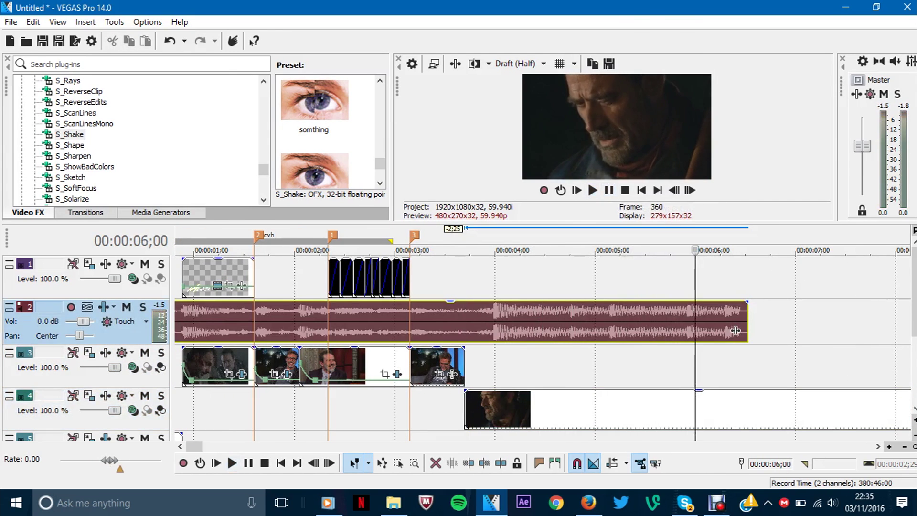
Trim the start of the episode clip on track 4 to the smiling close-up and butt it against the end of the talk-show clip
scroll(535, 310, "up", 4)
scroll(653, 331, "down", 5)
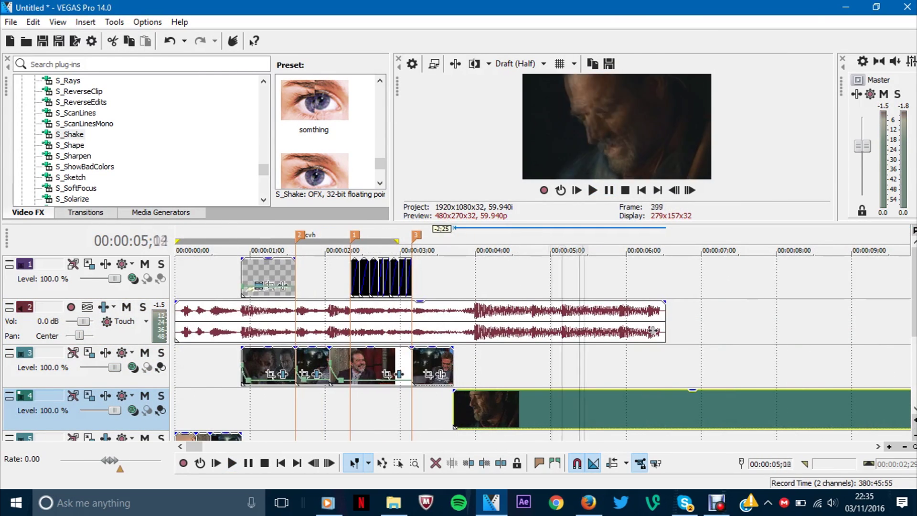
scroll(653, 330, "down", 3)
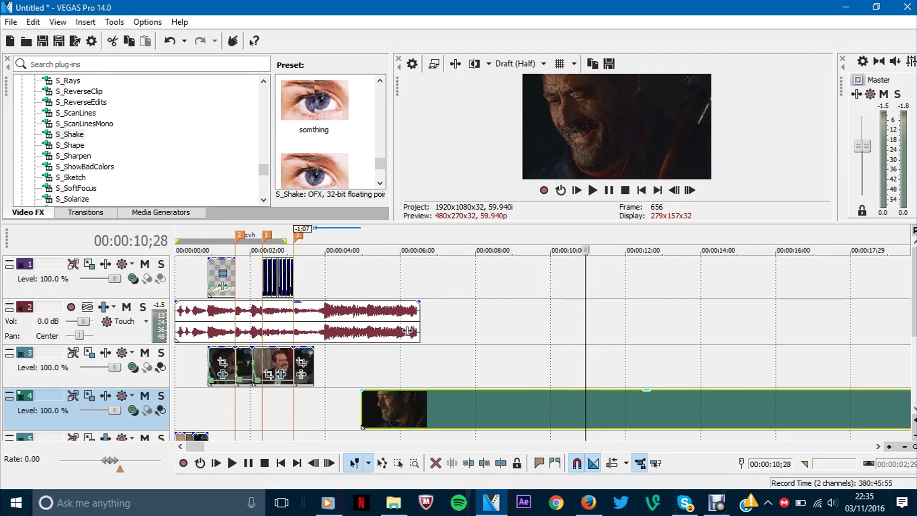
scroll(652, 330, "up", 3)
left_click_drag(481, 409, 471, 410)
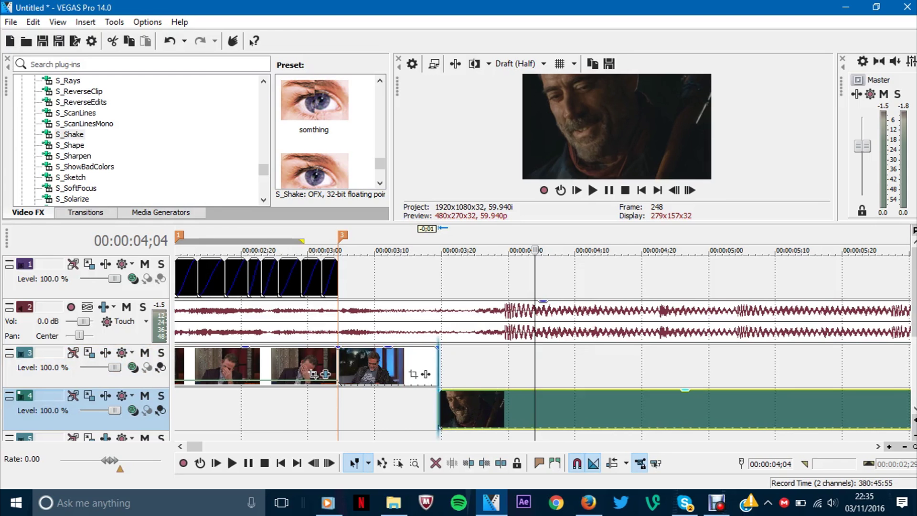
Split the episode clip on track 4 at 00:00:04;21 and shift the remainder 8 frames further along the timeline
scroll(597, 335, "down", 2)
left_click(477, 316)
key("space")
key("Return")
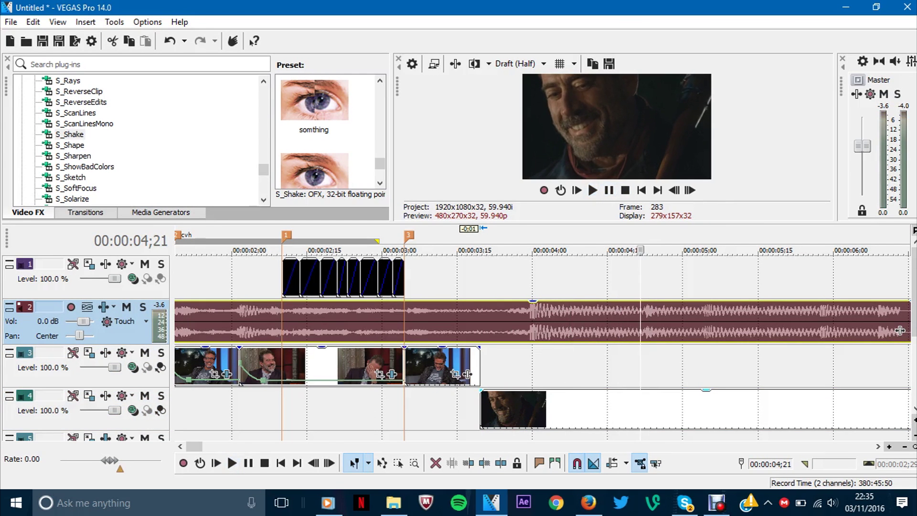
left_click(639, 411)
left_click(501, 463)
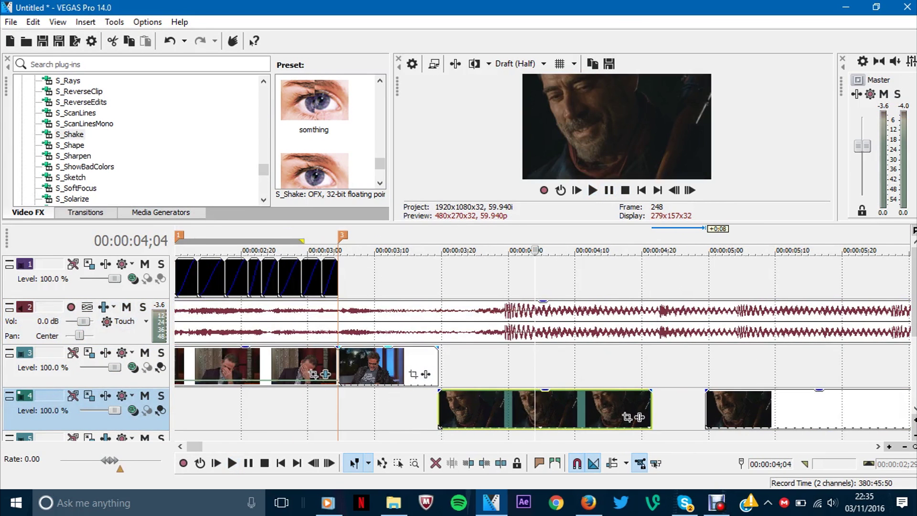
Apply the S_Shake preset "somthing" to the talk-show clip after marker 3, and add a 52 % velocity envelope to the short episode clip on track 4
left_click_drag(314, 100, 544, 408)
right_click(550, 408)
mouse_move(614, 348)
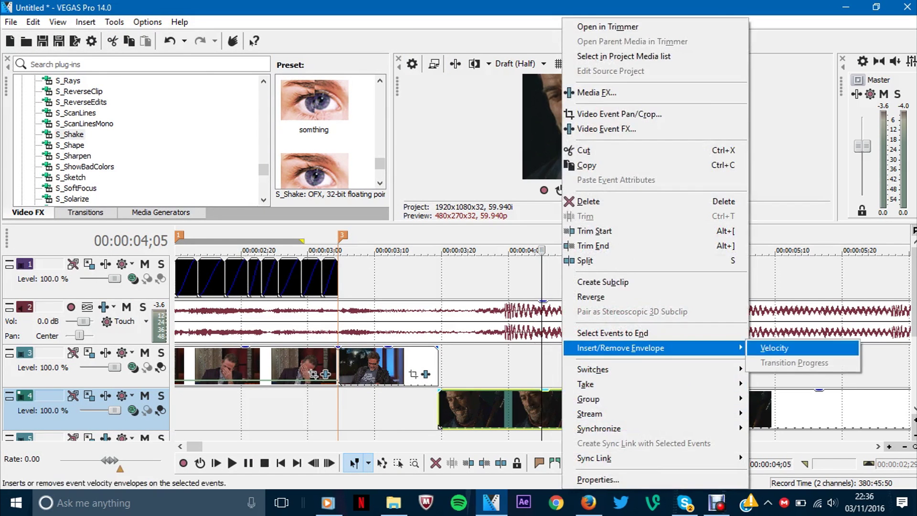
left_click(778, 349)
Add a velocity envelope to the talk-show clip after marker 3 and lower it to slow the clip down
right_click(339, 368)
mouse_move(409, 348)
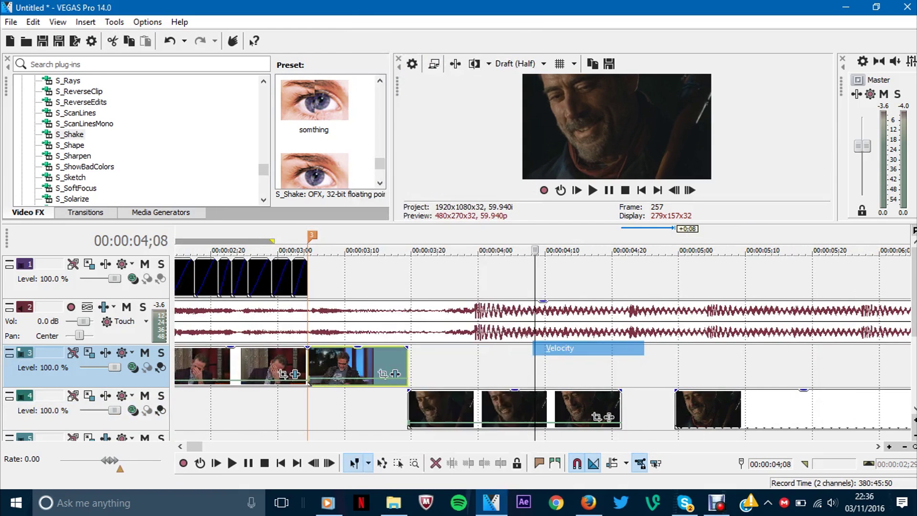
left_click(553, 348)
scroll(410, 382, "down", 2)
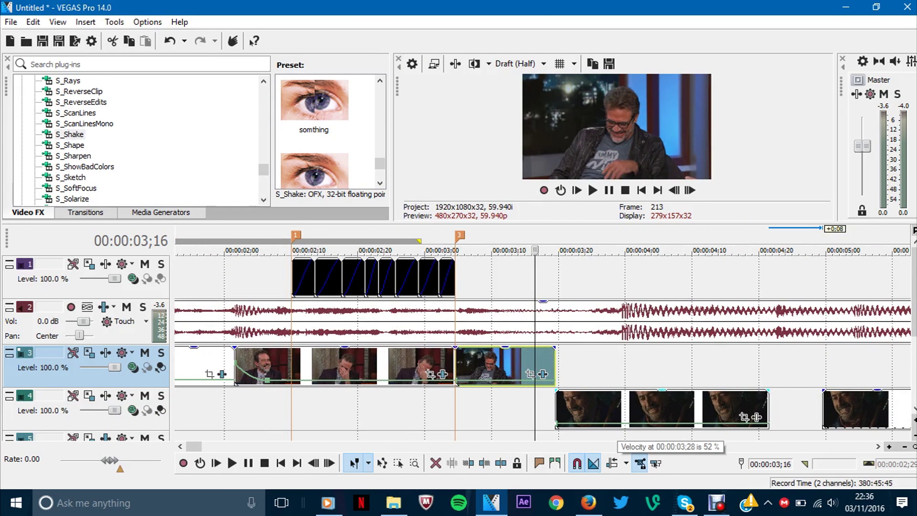
Add the VEGAS TV Simulator effect behind S_Shake on the talk-show clip after marker 3
left_click(543, 374)
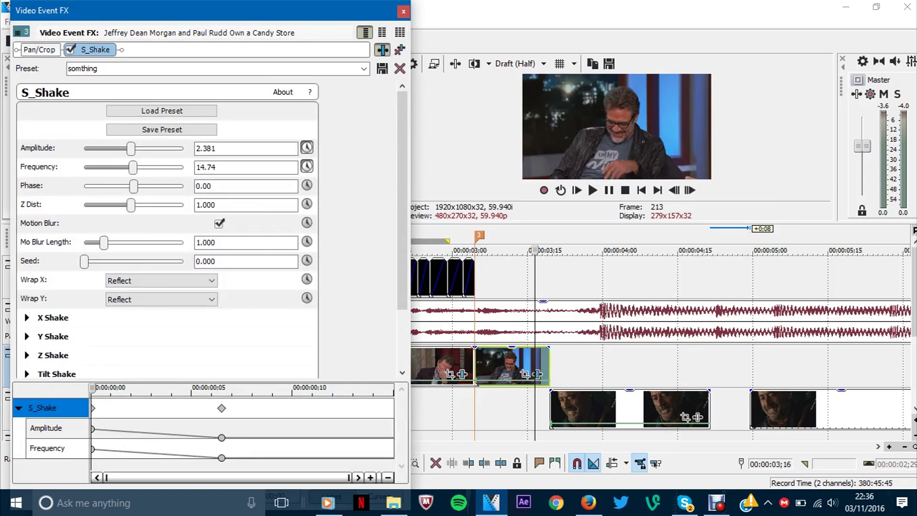
left_click(382, 49)
scroll(487, 267, "down", 10)
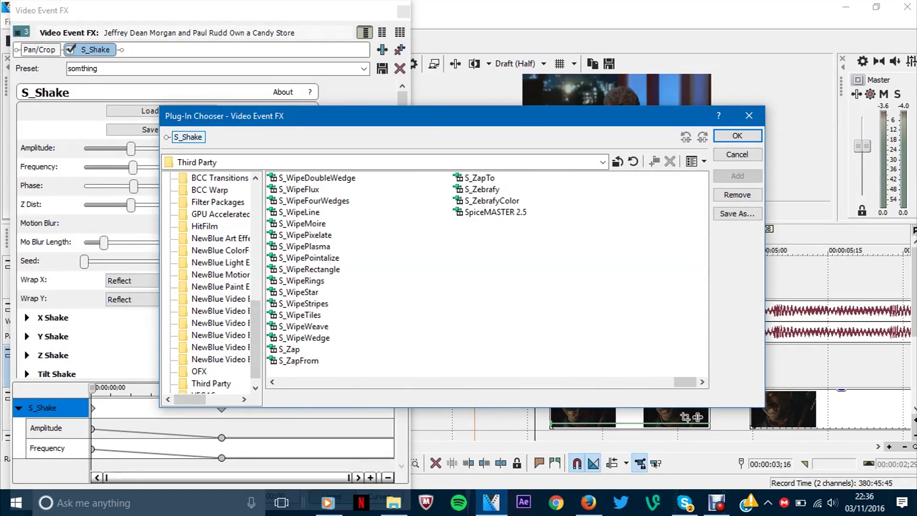
scroll(212, 287, "down", 1)
left_click(204, 383)
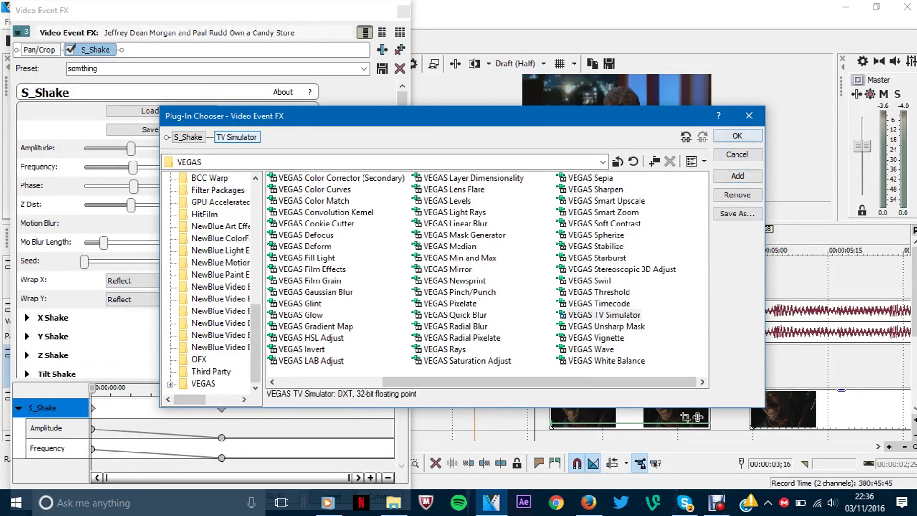
key("Return")
Set the TV Simulator to Line sync 0.8860, Vertical sync 0.3740 and Detail zoom 1.0000, with all other sliders at zero
left_click_drag(212, 179, 93, 179)
left_click(403, 11)
left_click(484, 249)
left_click(527, 250)
left_click(537, 374)
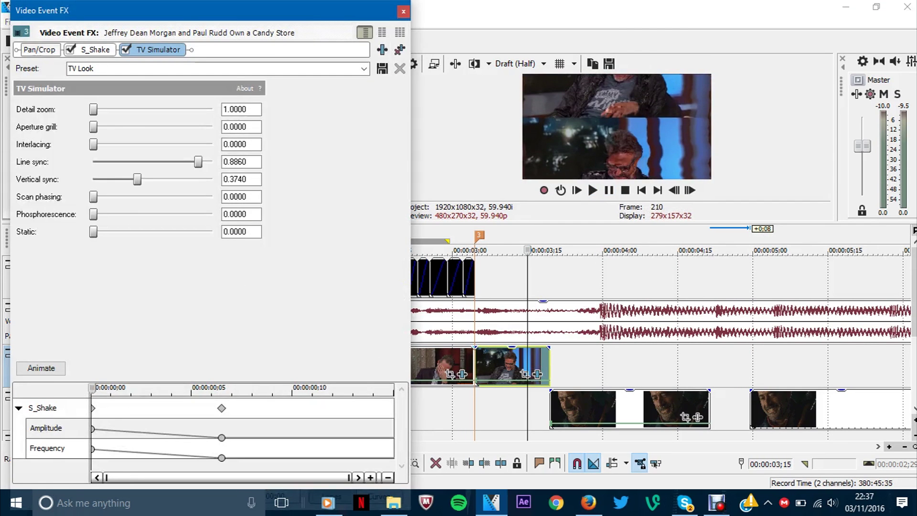
Enable animation for the TV Simulator and move the S_Shake Amplitude and Frequency end keyframes to 00:00:00;05
left_click(41, 367)
scroll(239, 430, "down", 1)
left_click(48, 407)
left_click_drag(221, 438, 201, 437)
left_click(201, 448)
left_click(201, 438)
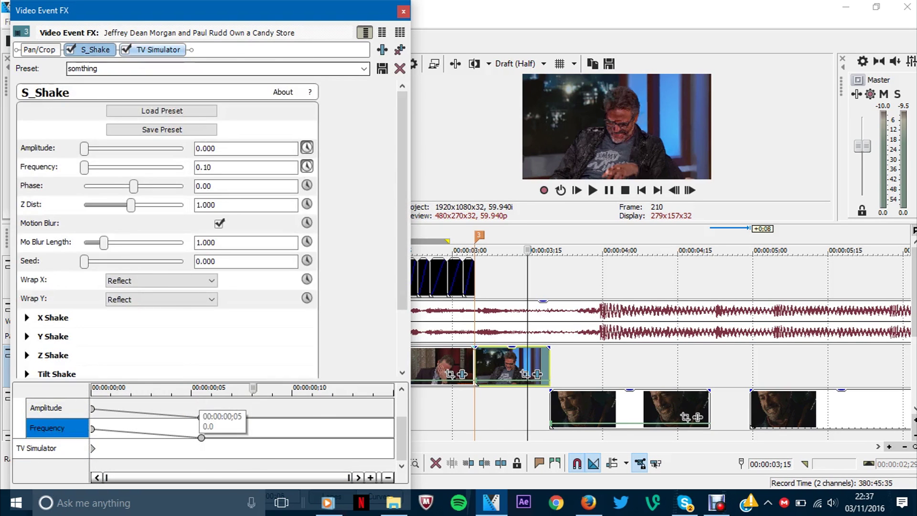
Keyframe the TV Simulator about 8 frames in with Line sync and Vertical sync at 1.0000, and add an end keyframe at 00:00:00;15
left_click(252, 448)
left_click_drag(191, 10, 198, 10)
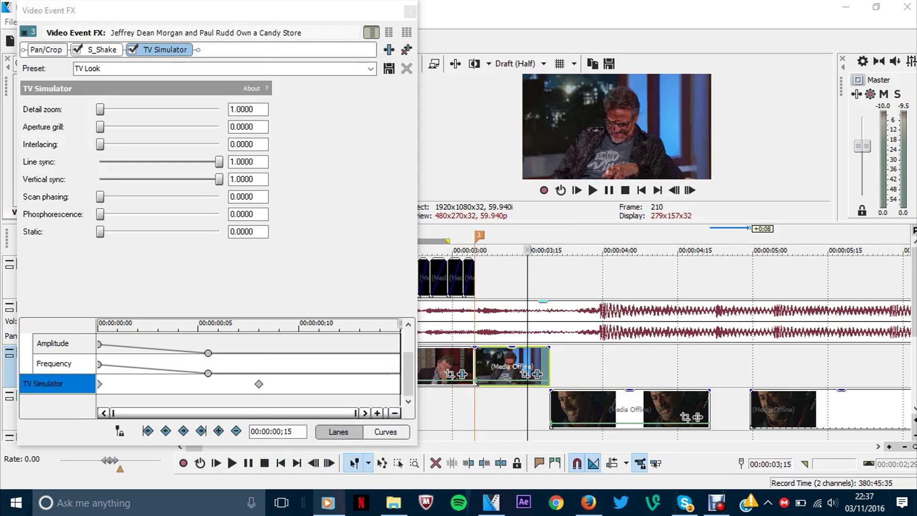
mouse_move(327, 502)
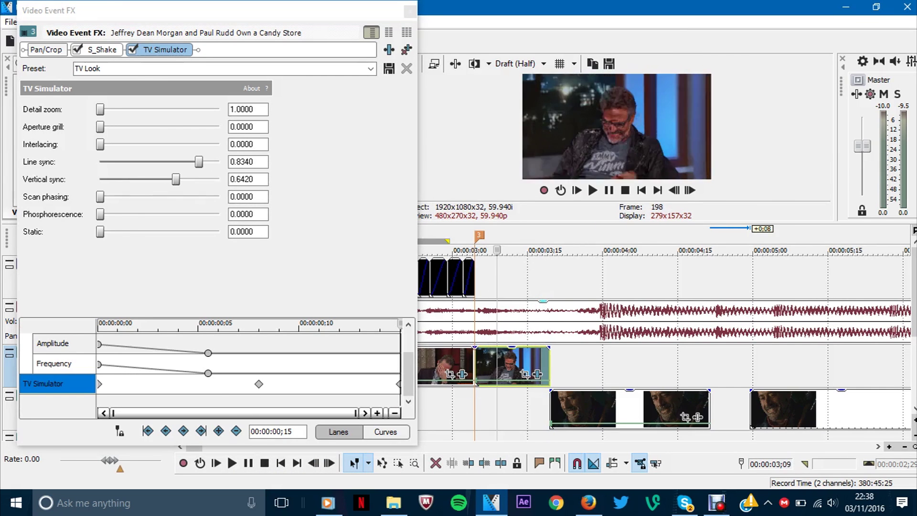
Add TV Simulator keyframes about 6 frames in and at 00:00:00;11, and cut the one at 00:00:00;11 again
left_click(230, 323)
left_click_drag(259, 324, 330, 323)
right_click(329, 384)
left_click(329, 383)
right_click(329, 383)
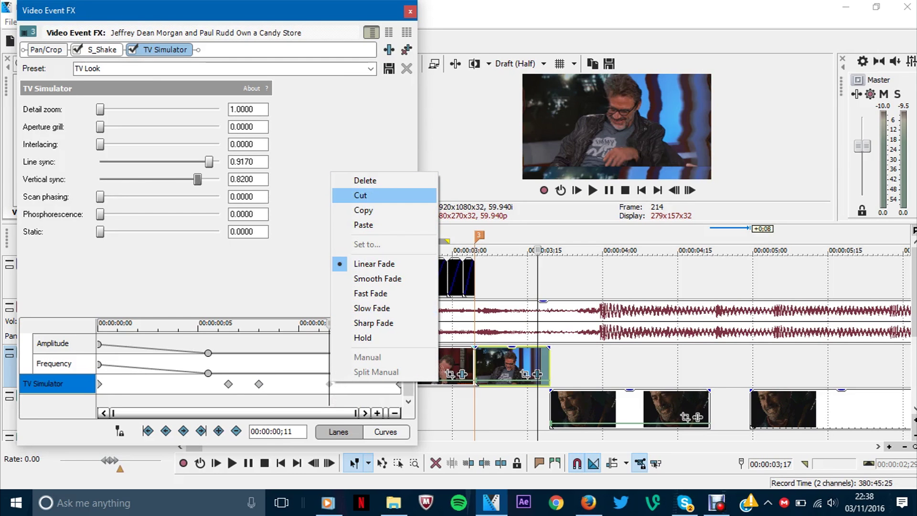
left_click(360, 195)
left_click(98, 49)
left_click(410, 12)
Overlap the short episode clip with the talk-show clip on track 3 by 19 frames and apply the NewBlue MB Roll preset Blur Up 2 to the crossfade
left_click_drag(525, 365, 507, 365)
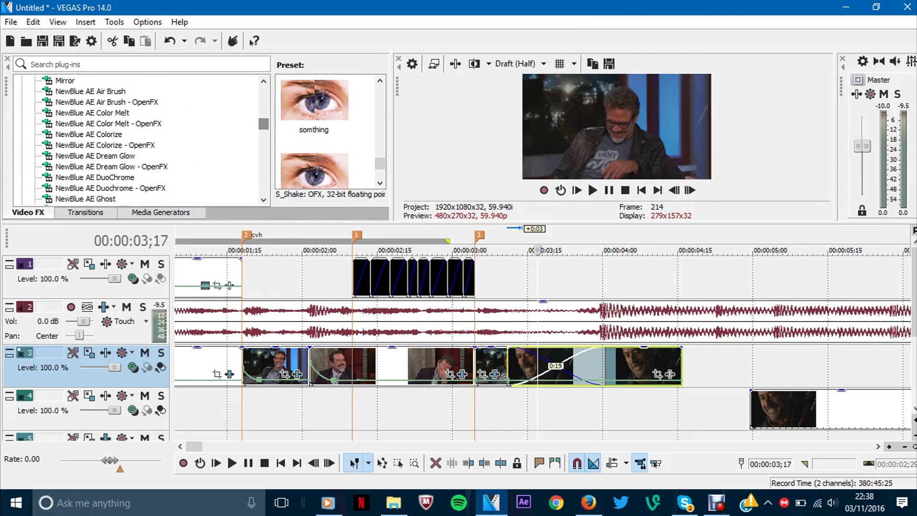
scroll(136, 138, "down", 15)
scroll(136, 139, "down", 3)
left_click(86, 212)
scroll(119, 138, "up", 3)
scroll(105, 138, "up", 15)
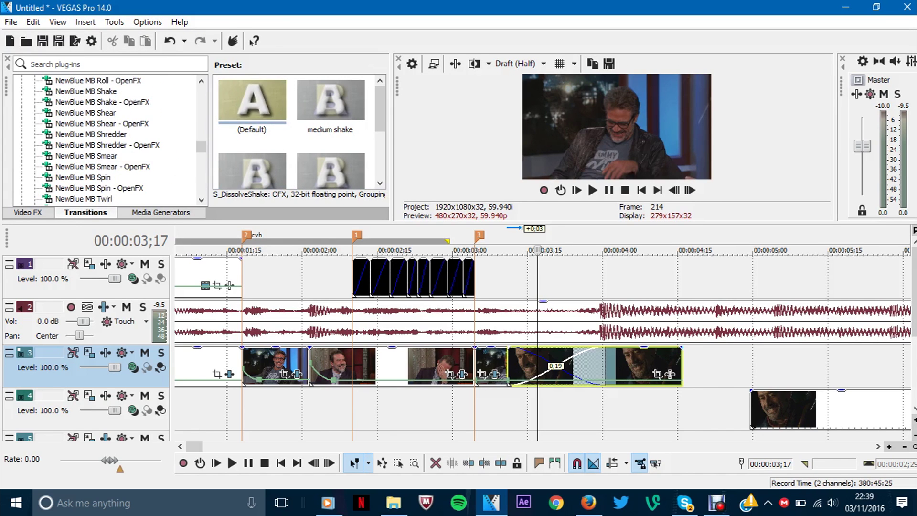
scroll(105, 138, "up", 1)
left_click(86, 94)
left_click(252, 100)
left_click_drag(252, 100, 554, 367)
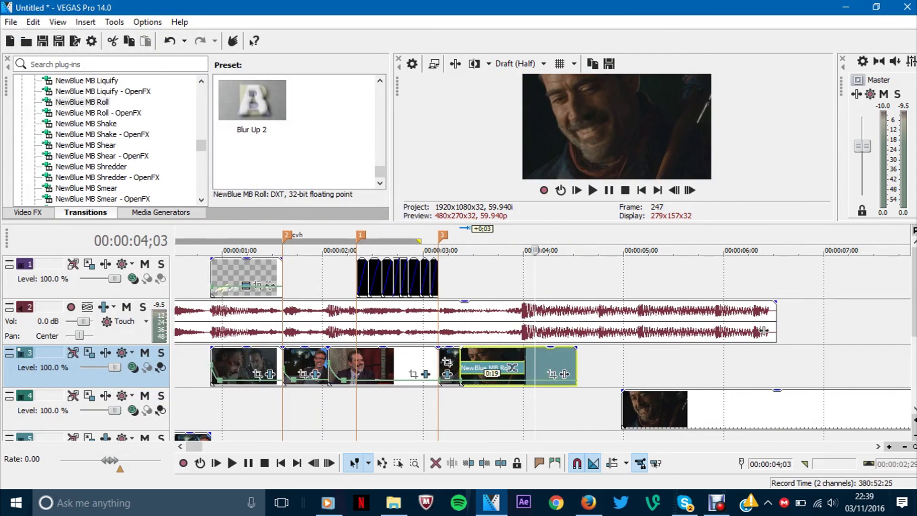
Play the edit from its beginning through the new roll transition
left_click(592, 190)
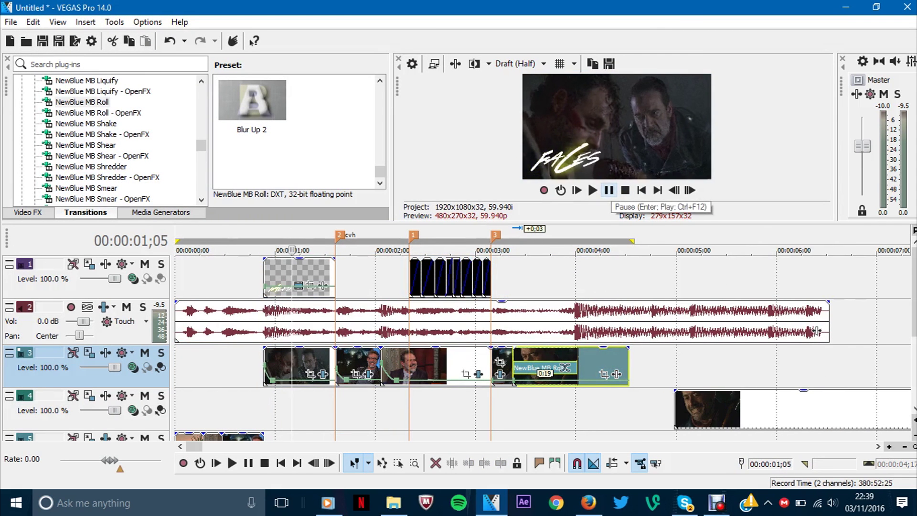
key("space")
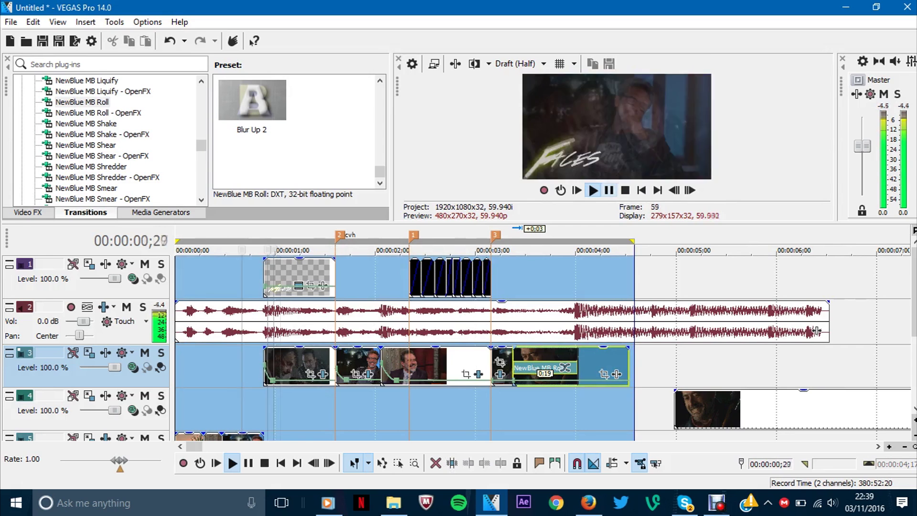
scroll(817, 330, "down", 4)
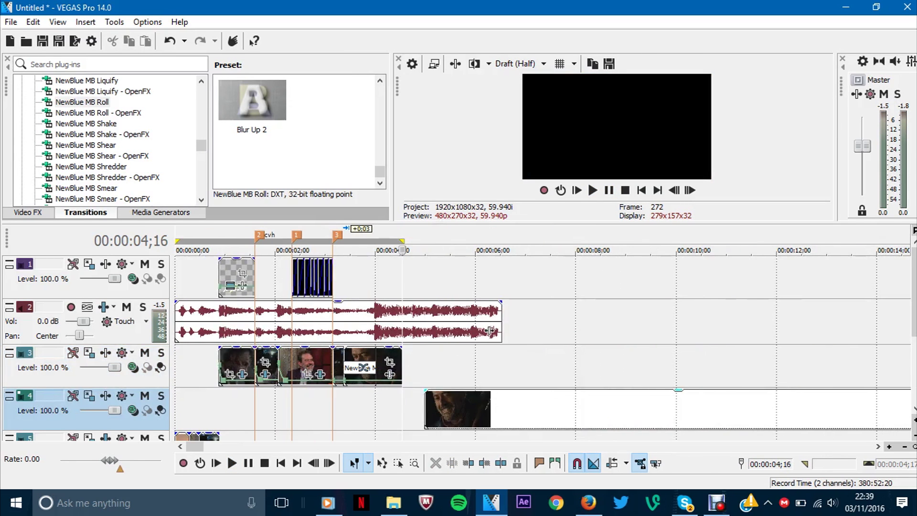
Look through the leftover episode clip on track 4 for the next moment and split it at about 00:05:07
left_click(490, 330)
scroll(490, 330, "down", 4)
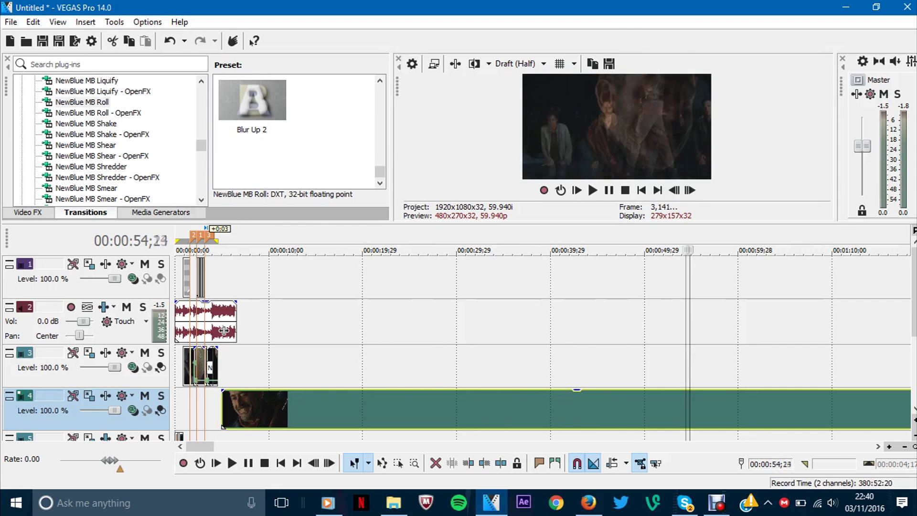
scroll(223, 330, "down", 4)
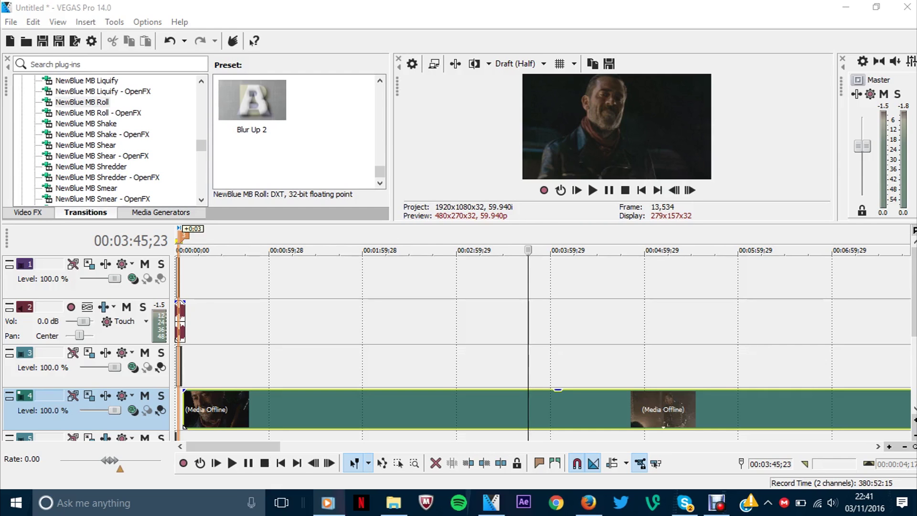
key("alt+Tab")
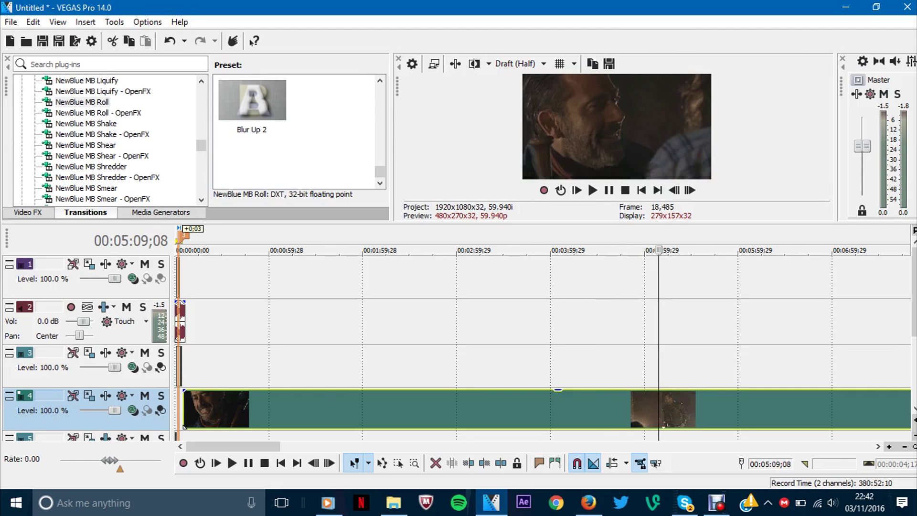
key("space")
left_click_drag(910, 409, 655, 409)
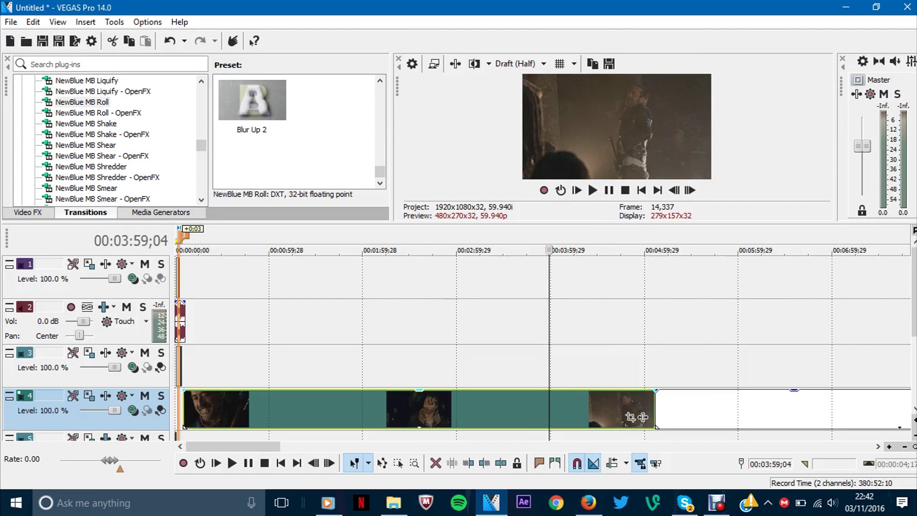
Move the episode footage after the split to track 3, starting at about 00:00:05;03, and check its opening moments
scroll(642, 417, "up", 5)
left_click(182, 248)
scroll(817, 330, "up", 5)
left_click_drag(573, 409, 821, 365)
left_click(629, 366)
scroll(629, 365, "up", 3)
scroll(629, 365, "down", 3)
left_click(649, 365)
key("space")
left_click_drag(476, 383, 439, 385)
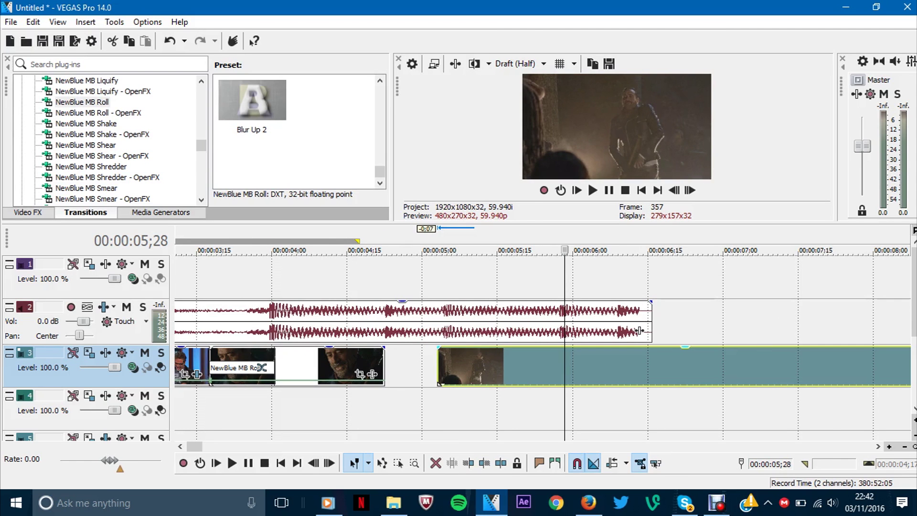
Cut the episode clip on track 3 at about 00:00:05;28 and give it a velocity envelope slowing from fast to normal by 00:00:05;07
right_click(498, 367)
left_click(553, 265)
right_click(429, 380)
key("Escape")
right_click(351, 378)
key("Escape")
Apply the S_Shake preset idk lmao to the new short clip and animate its Amplitude and Frequency to fall over the opening frames
scroll(582, 368, "down", 6)
left_click(28, 212)
scroll(139, 138, "down", 10)
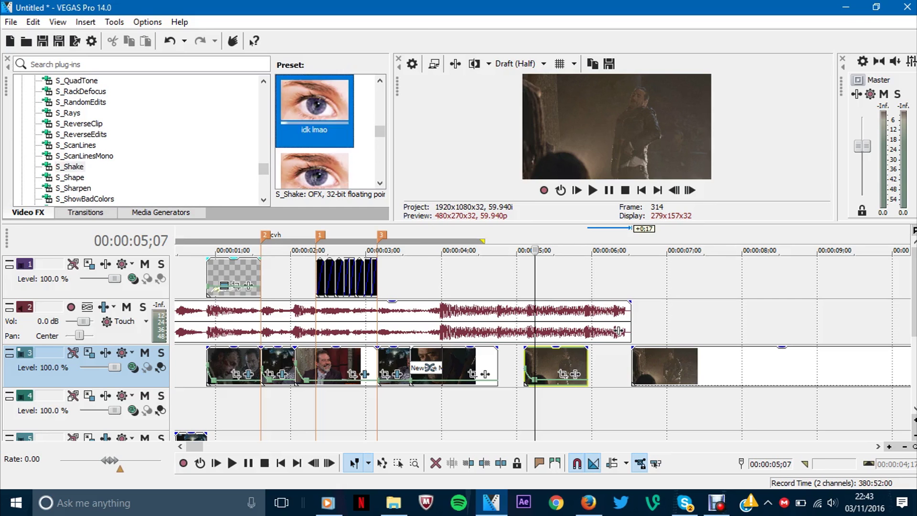
double_click(311, 126)
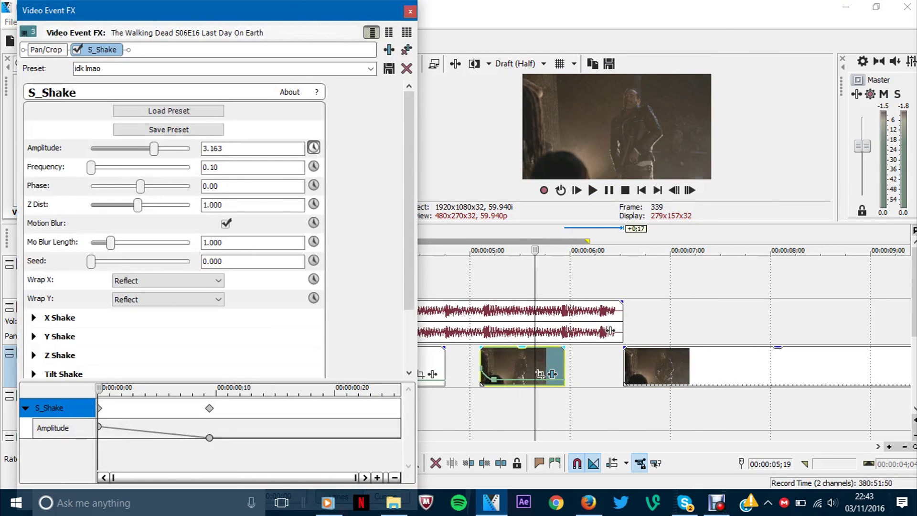
left_click(313, 166)
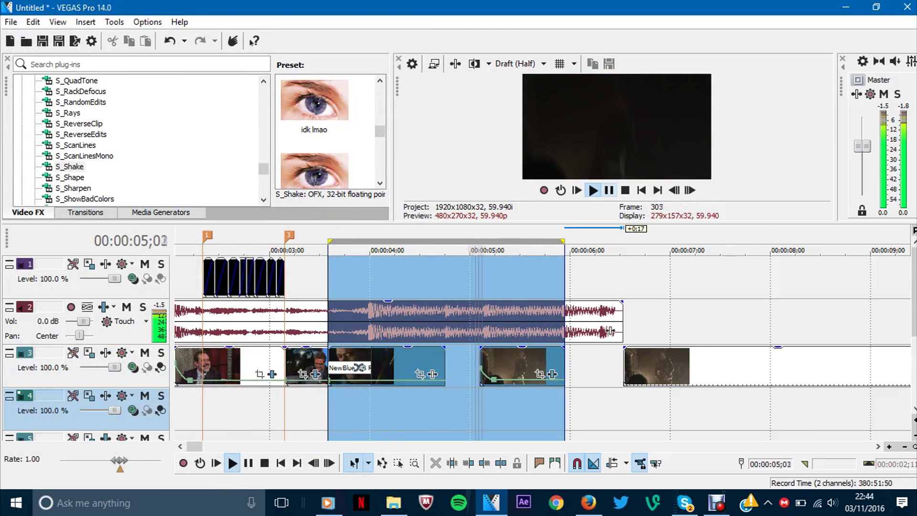
Find the next moment in the leftover episode clip at about 00:00:57;22, split it there, and move the remainder to track 4
left_click(640, 365)
scroll(285, 330, "down", 6)
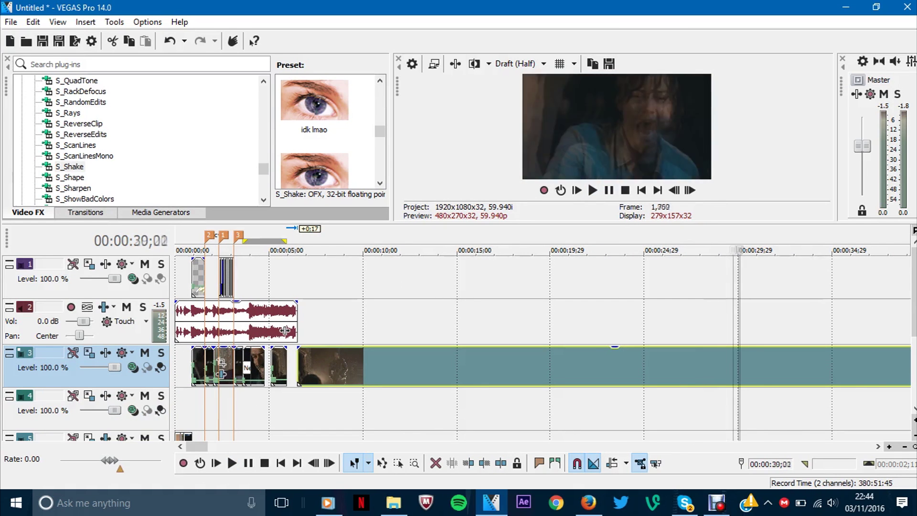
scroll(285, 330, "down", 4)
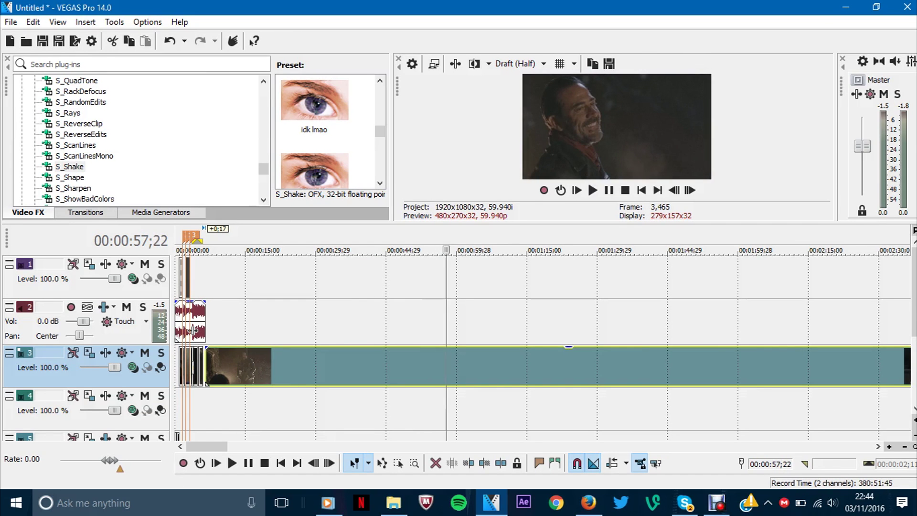
key("space")
left_click_drag(206, 373, 204, 427)
Fill the track 3 gap before 00:00:05;03 with the smiling close-up and add a velocity envelope easing down by 00:00:04;25
scroll(194, 329, "up", 6)
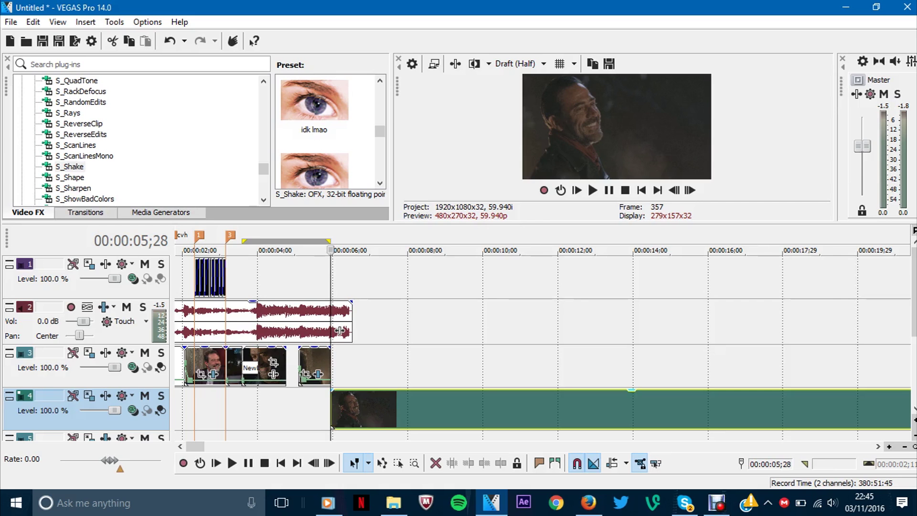
scroll(526, 335, "up", 3)
left_click_drag(363, 408, 312, 408)
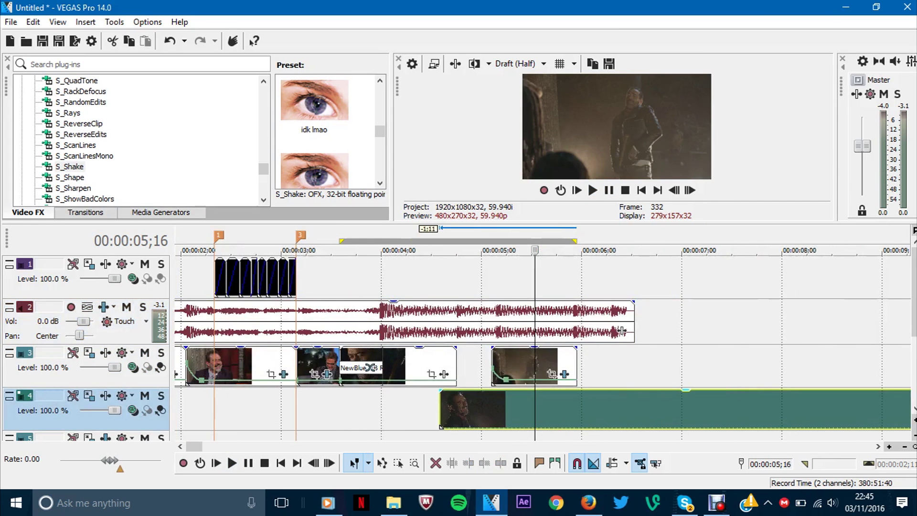
left_click(489, 365)
scroll(489, 365, "up", 2)
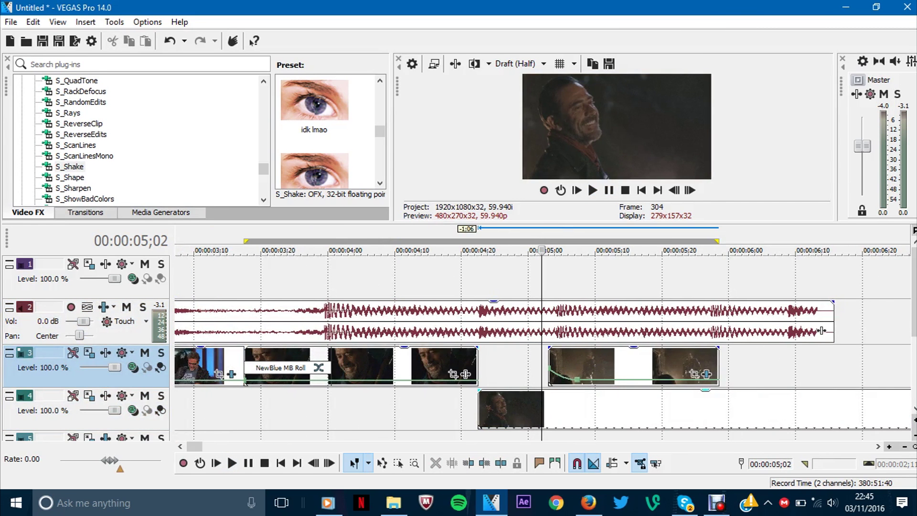
right_click(516, 408)
left_click(549, 402)
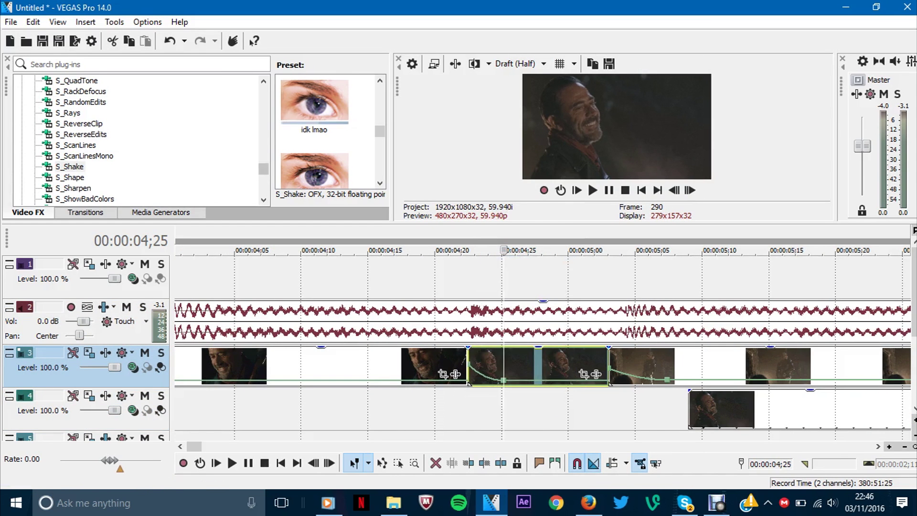
Apply the S_Shake preset idk lmao to the smiling close-up that fills the gap on track 3 and replay the edit
left_click_drag(314, 102, 569, 365)
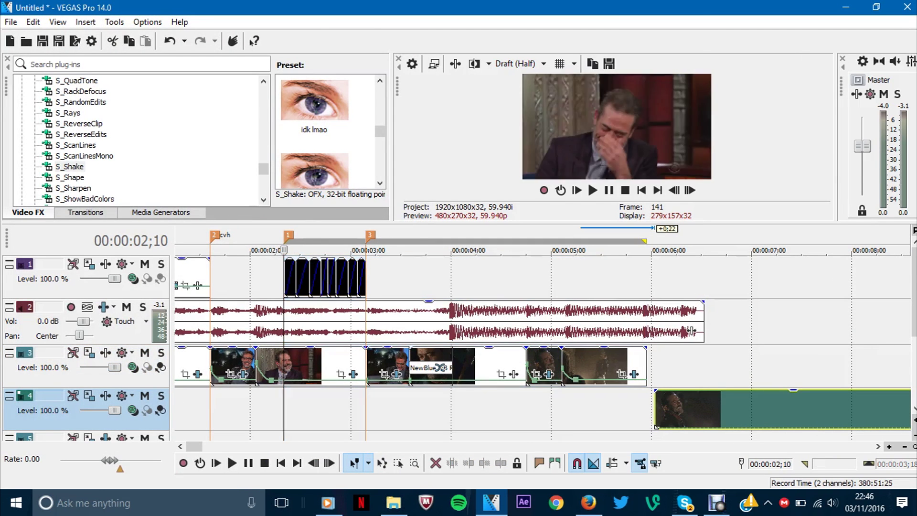
key("Return")
key("Return")
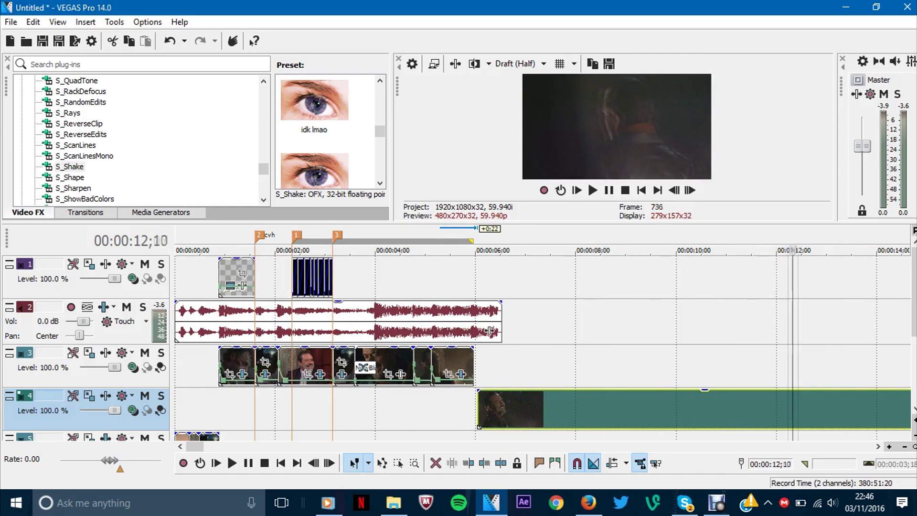
Add the pointing moment from the leftover clip as the last clip on track 3, with a velocity envelope easing down by 00:00:06;02
scroll(490, 329, "down", 5)
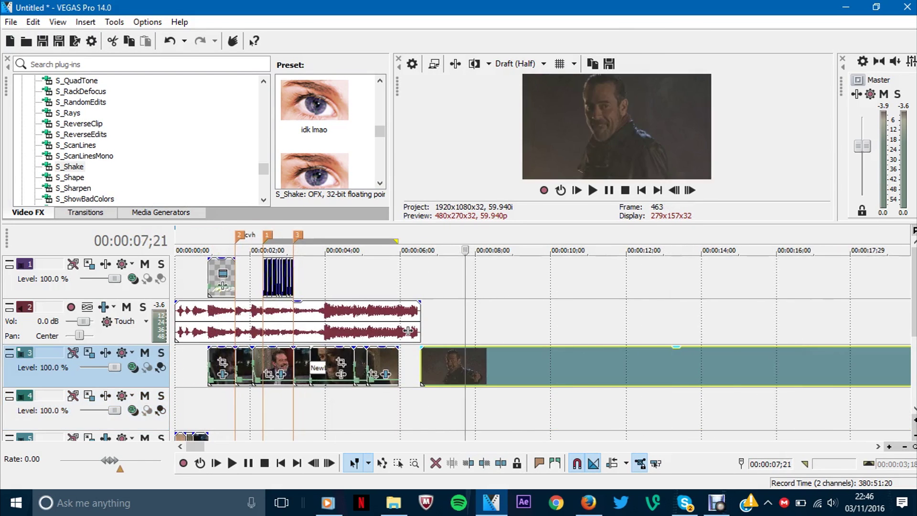
scroll(554, 365, "up", 4)
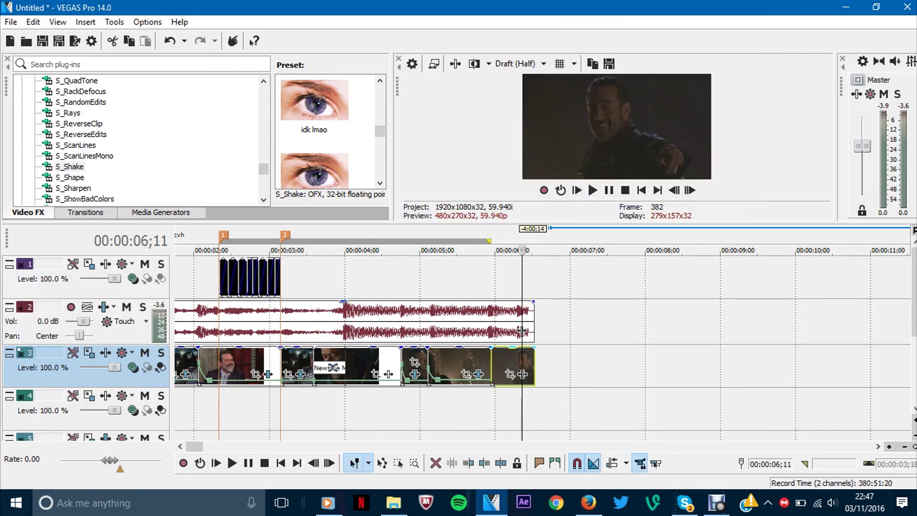
right_click(554, 365)
left_click(759, 348)
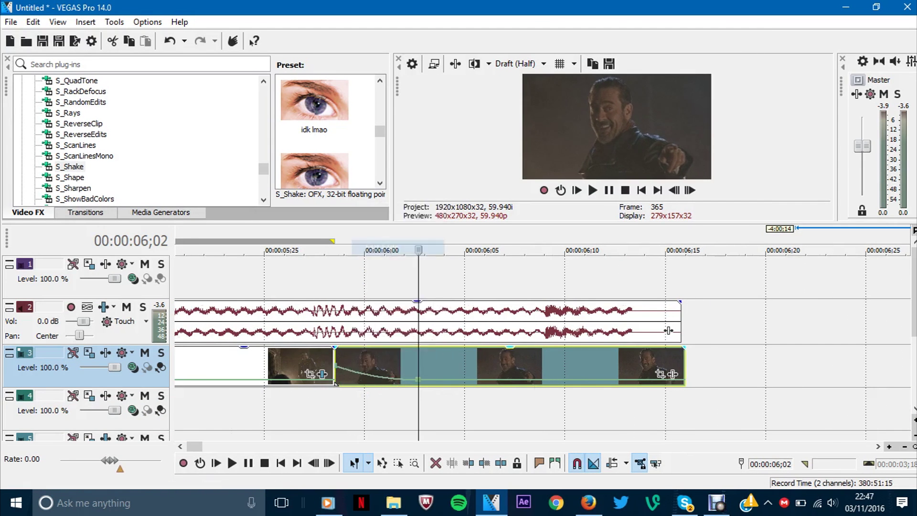
Apply the S_Shake preset idk lmao to the pointing clip, with Amplitude and Frequency keyframes falling until about 7 frames in
scroll(419, 249, "down", 3)
left_click_drag(315, 100, 563, 366)
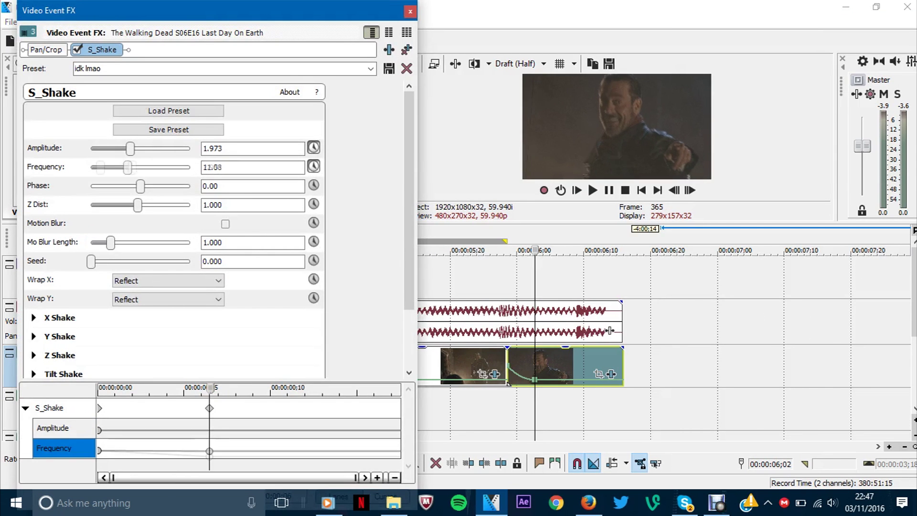
left_click_drag(209, 408, 218, 409)
left_click(607, 253)
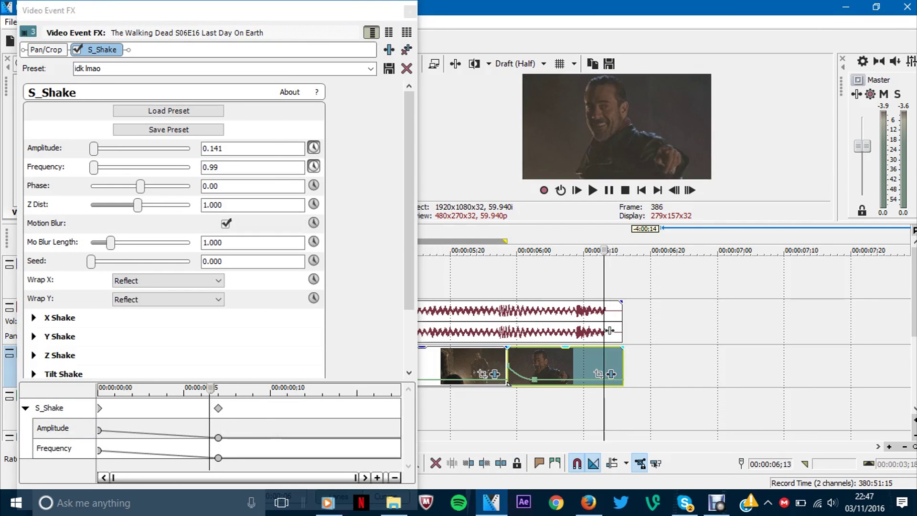
key("Escape")
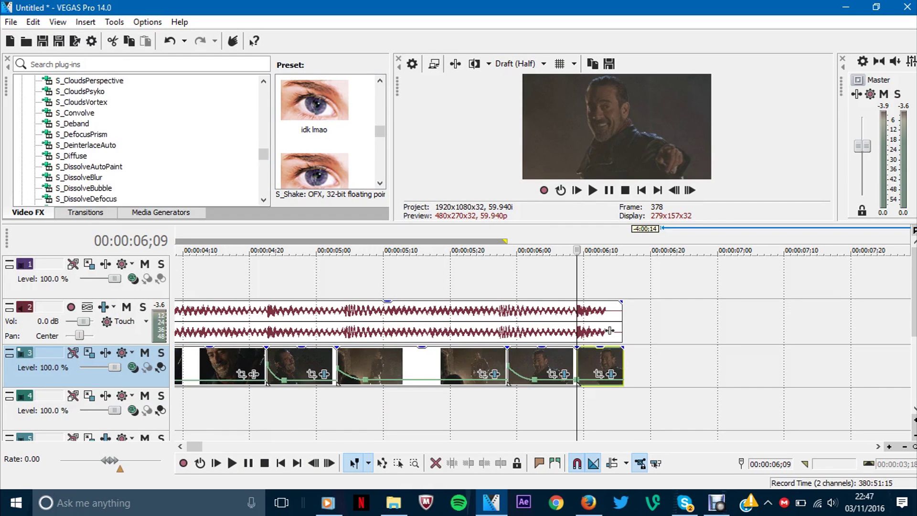
Add S_Glow to the piece starting at 00:00:06;09 and keyframe its Brightness down to 0.000 about 3 frames in
mouse_move(328, 502)
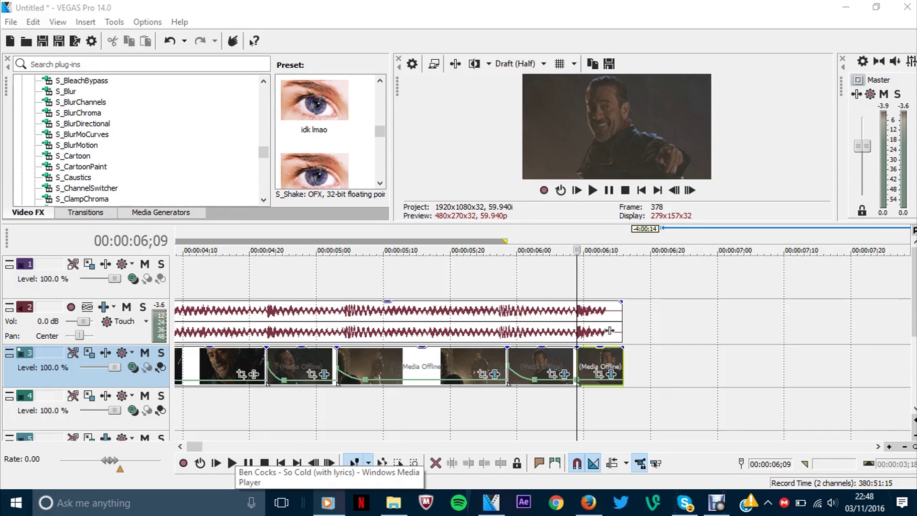
scroll(139, 138, "down", 3)
left_click(67, 134)
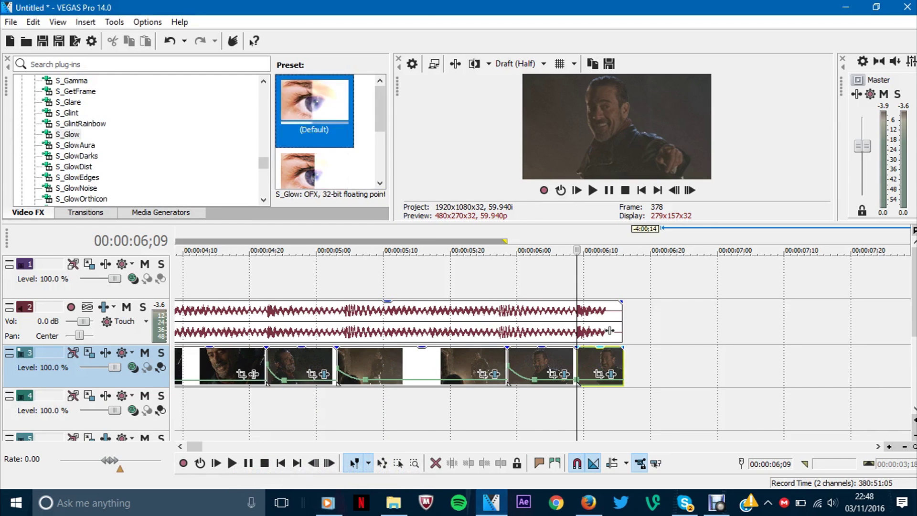
left_click_drag(68, 134, 600, 366)
left_click(98, 50)
left_click(152, 49)
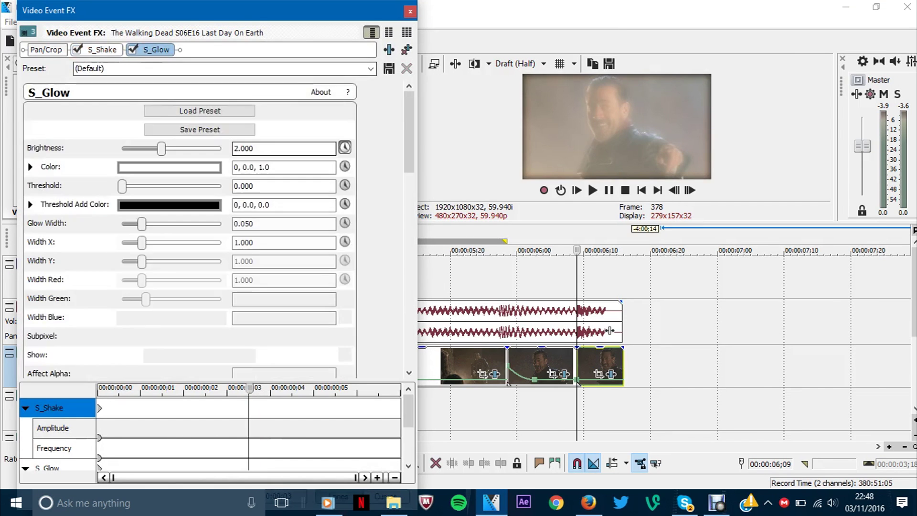
left_click(248, 389)
key("space")
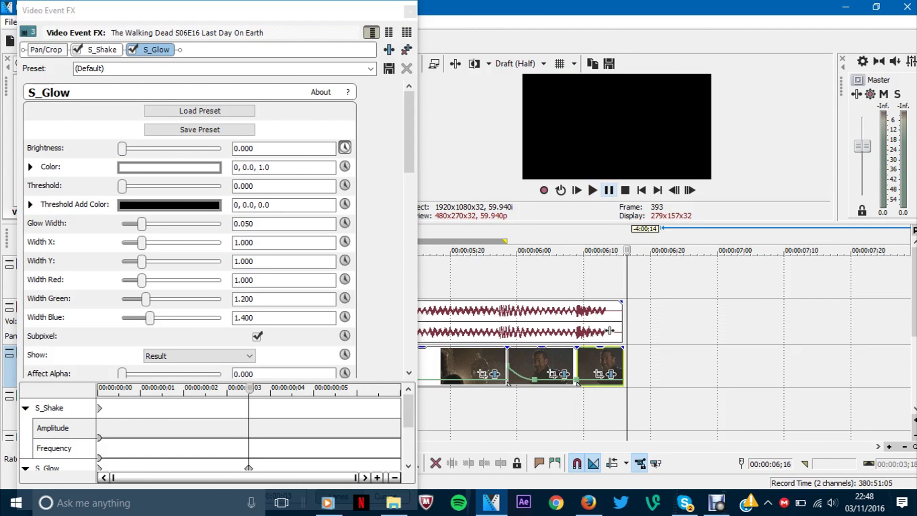
Trim the final clip and the music to end at about 00:00:06;15 and set the loop region over the whole edit
left_click(349, 382)
scroll(349, 382, "up", 4)
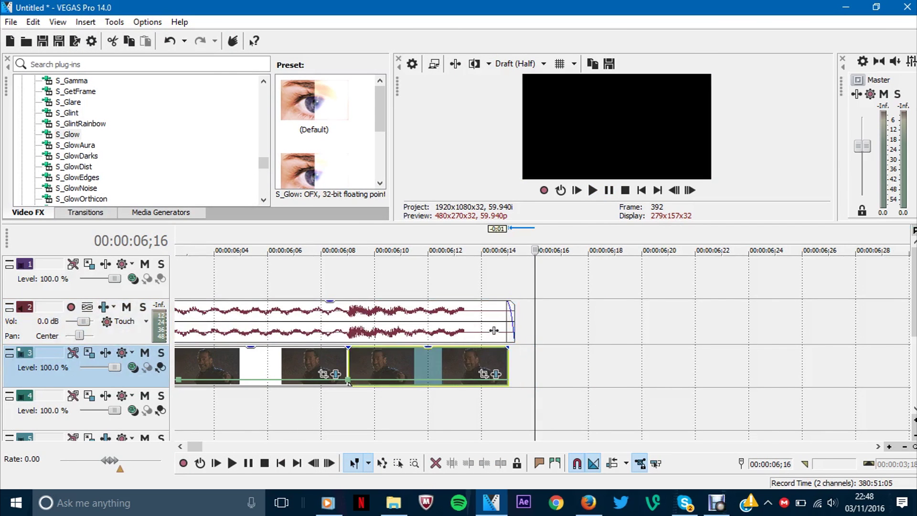
scroll(349, 382, "down", 8)
double_click(408, 365)
Render the loop region as negan with the MainConcept AVC/AAC 60FPS RENDER template
left_click(10, 22)
left_click(36, 123)
key("Return")
type("negan")
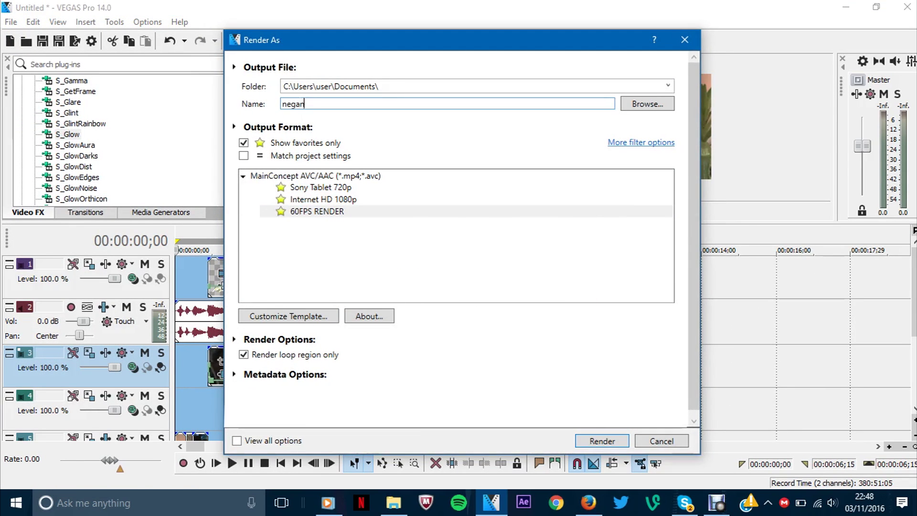
key("Return")
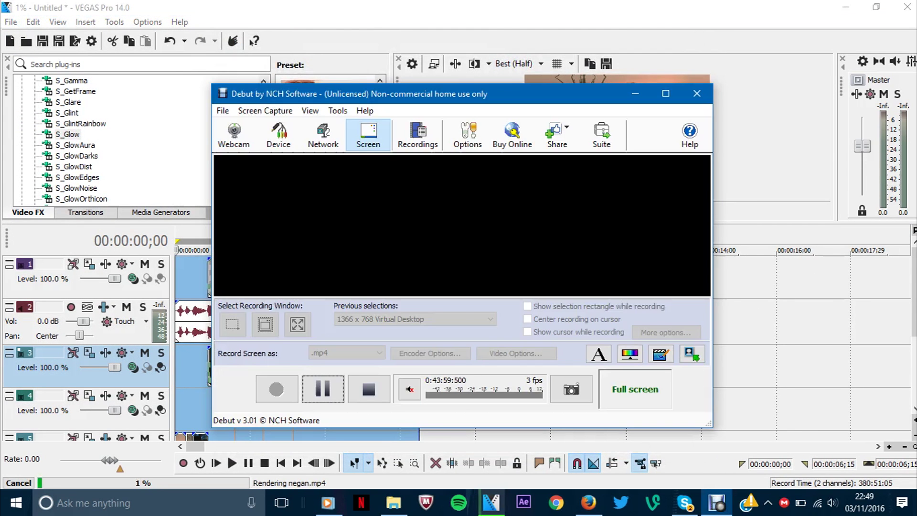
Open Debut's recordings list, load Untitled 3 into Prism for conversion, and switch back to the VEGAS Pro render progress
left_click(418, 136)
left_click(387, 85)
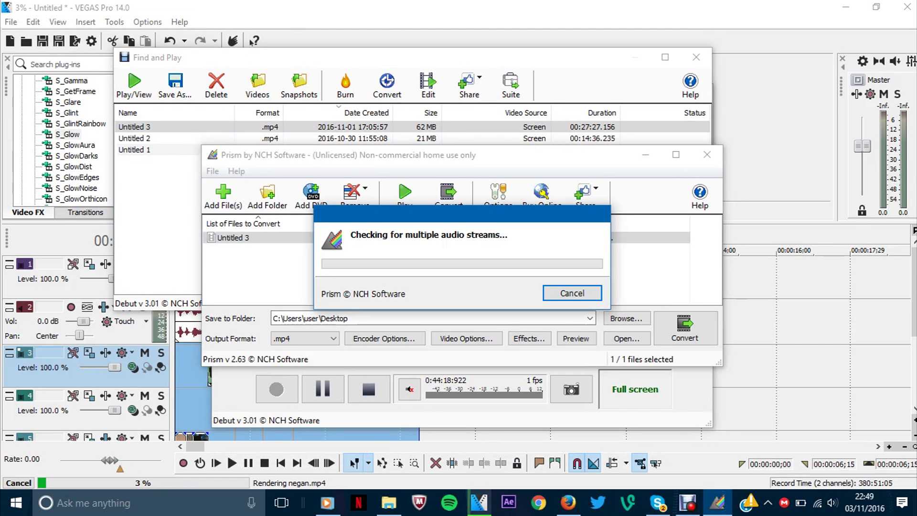
key("alt+Tab")
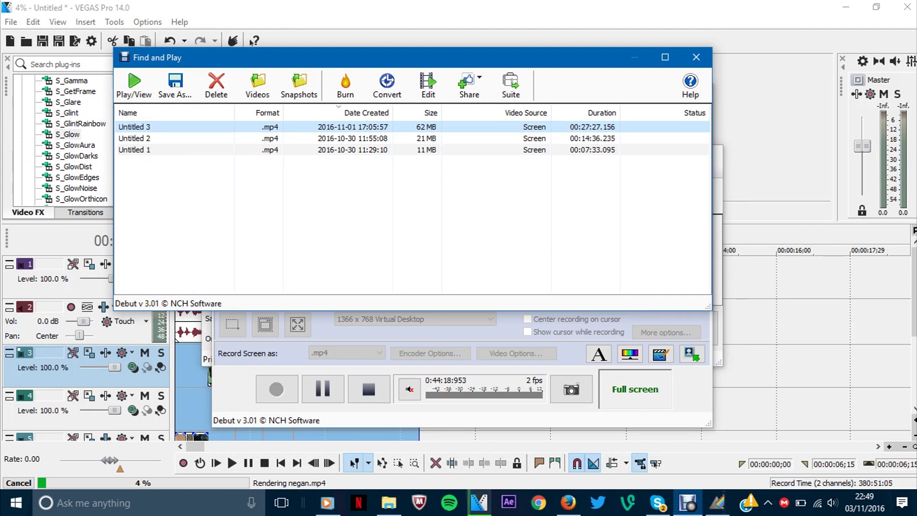
key("alt+Tab")
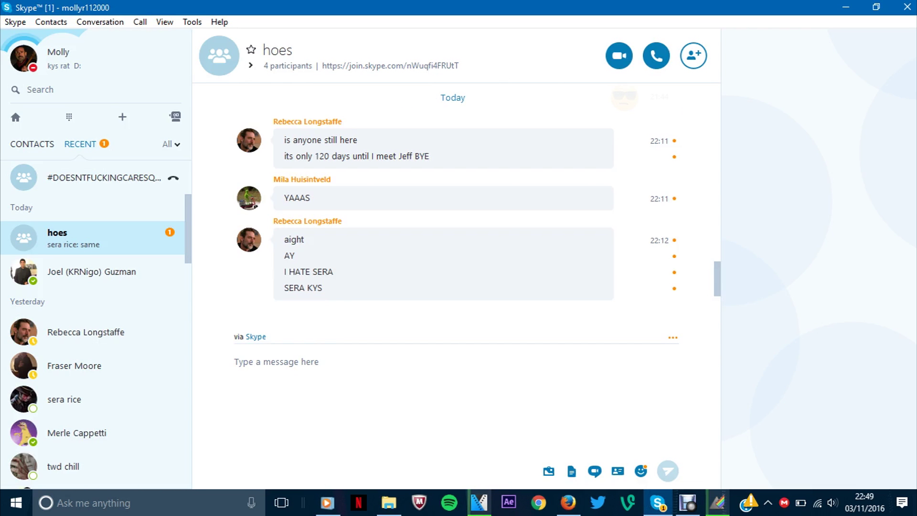
key("alt+Tab")
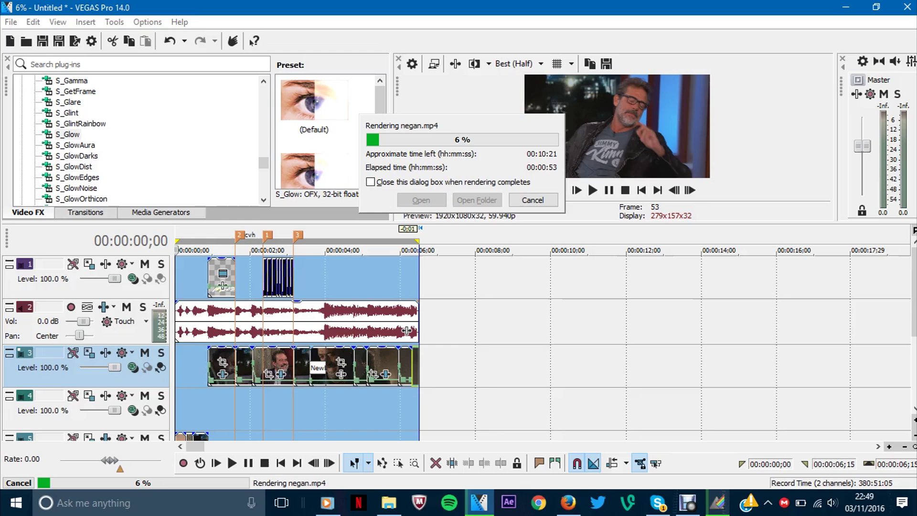